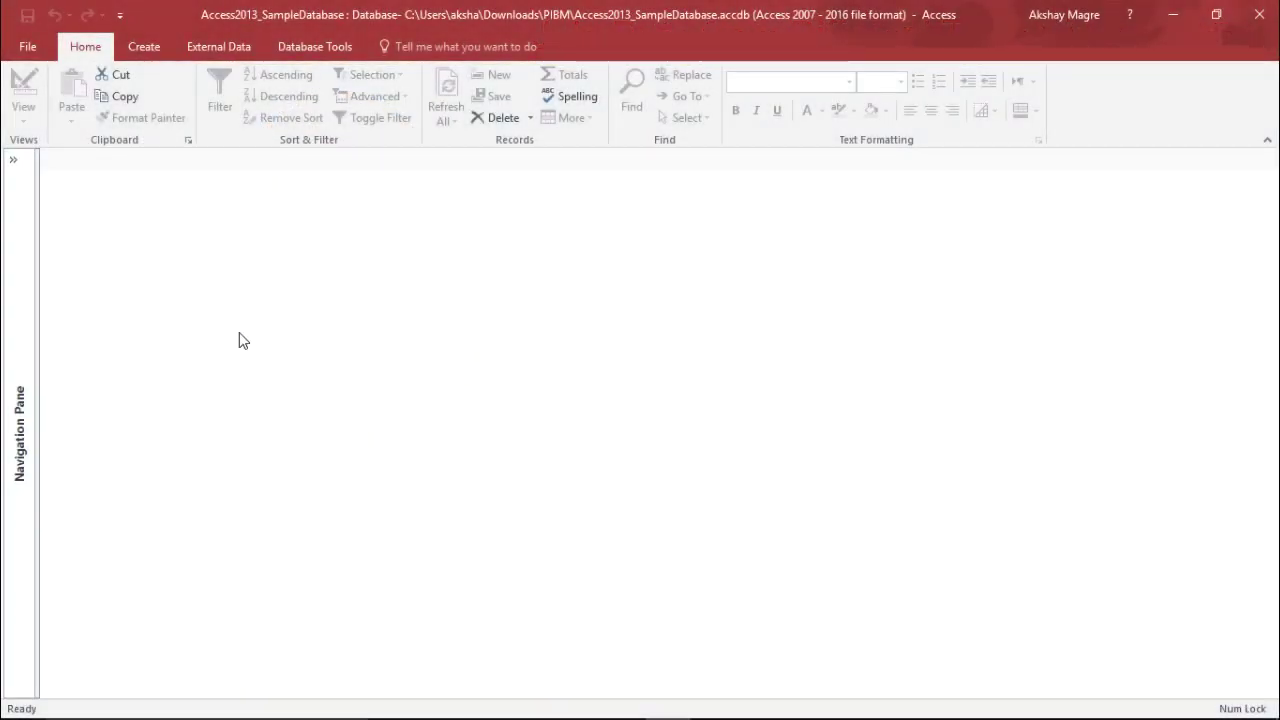
# Step: Create a query in Design View and add the Customers, Orders Table and Order Items tables to it
pyautogui.click(140, 46)
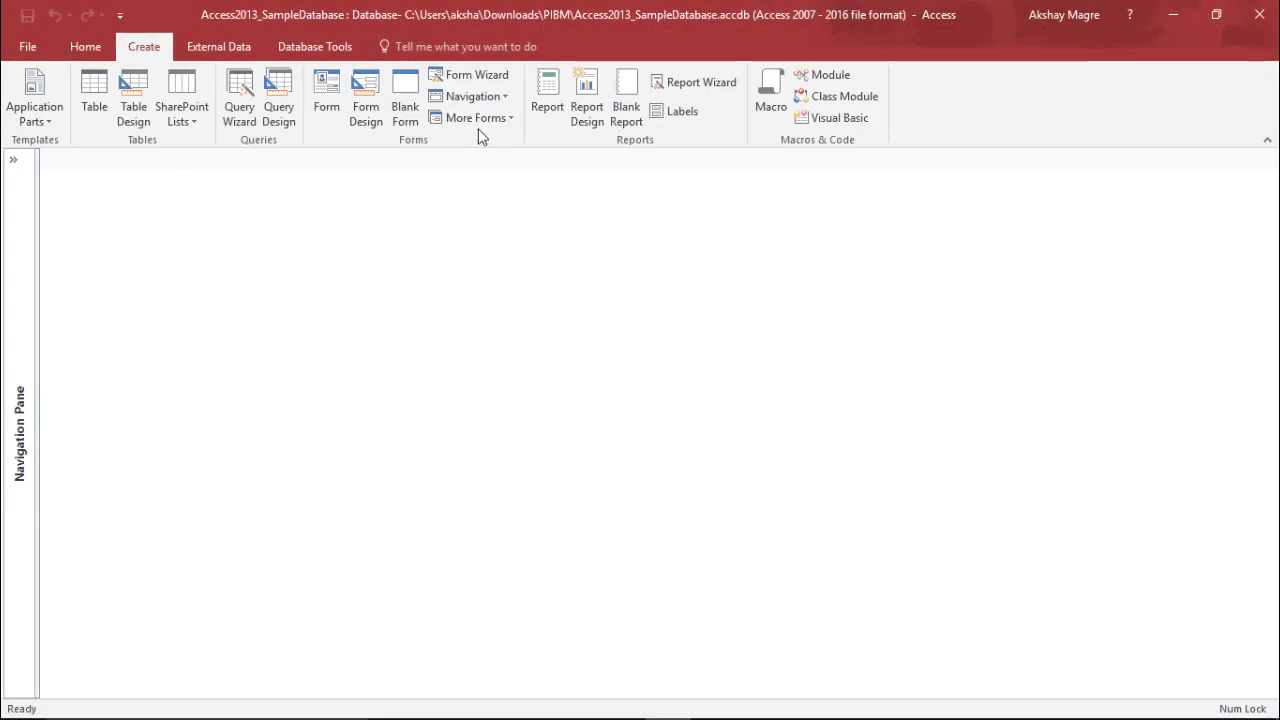
pyautogui.click(280, 117)
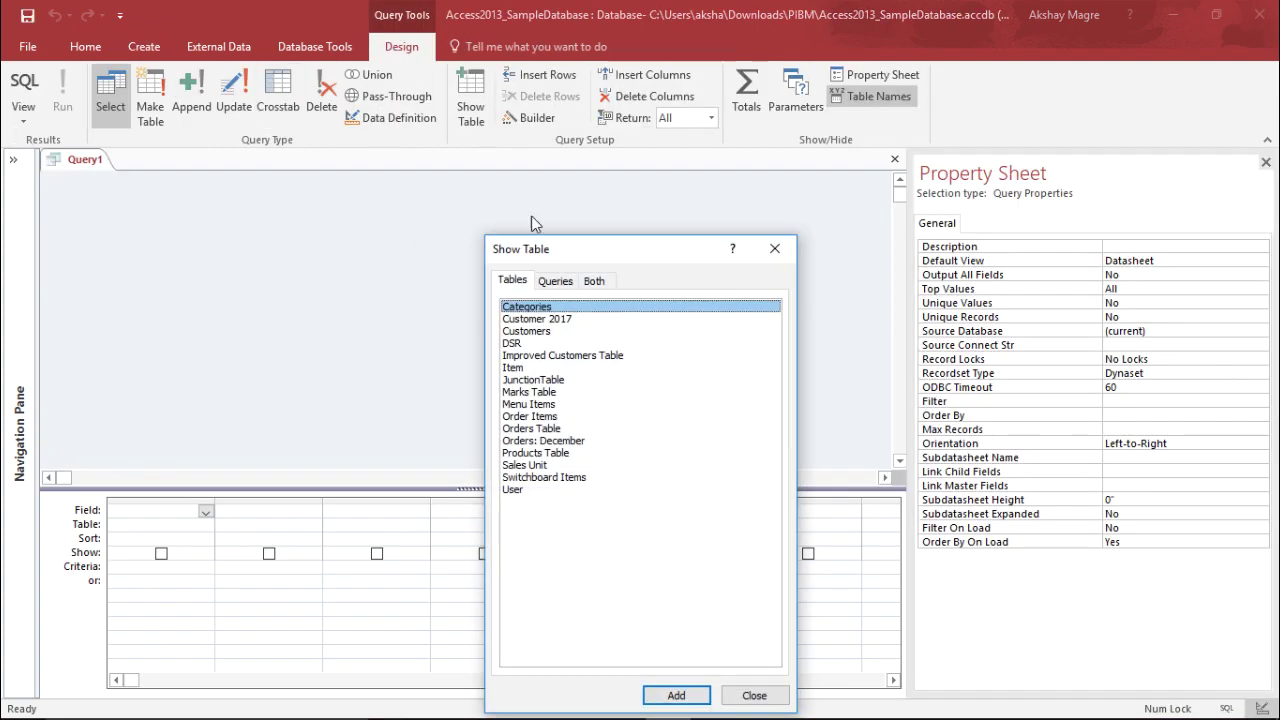
pyautogui.moveTo(610, 256); pyautogui.dragTo(628, 163)
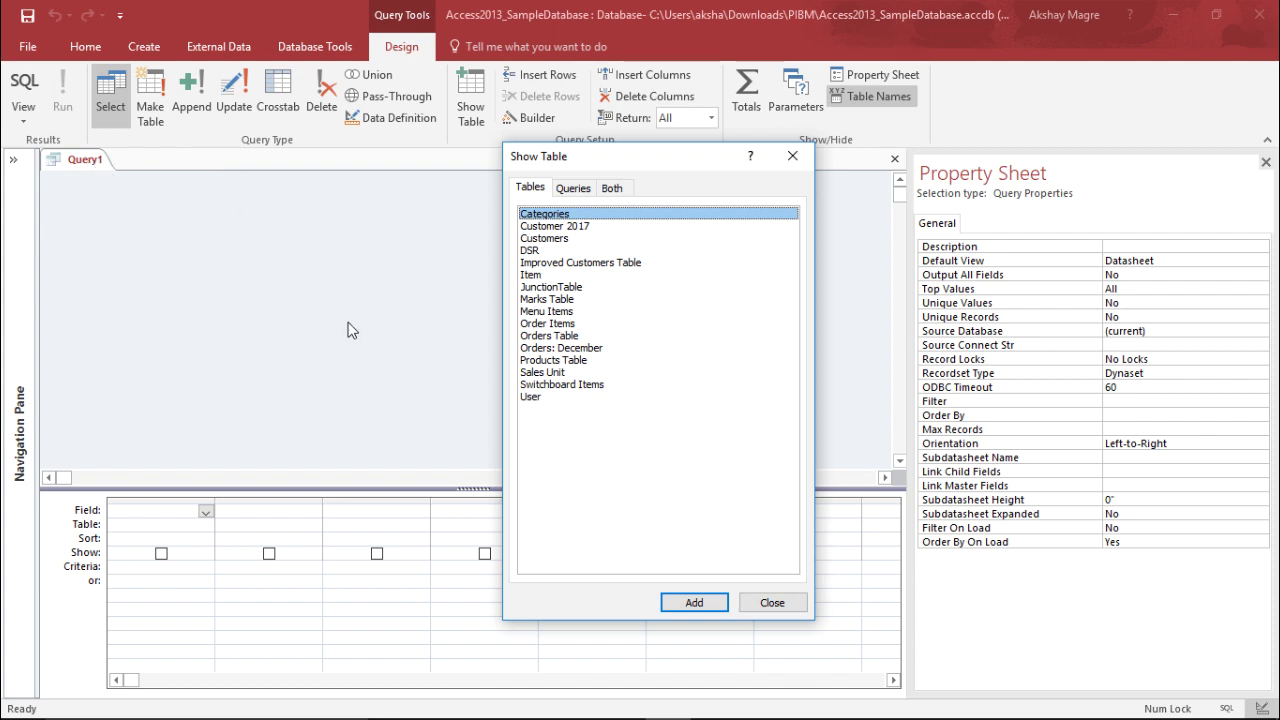
pyautogui.moveTo(611, 165); pyautogui.dragTo(476, 140)
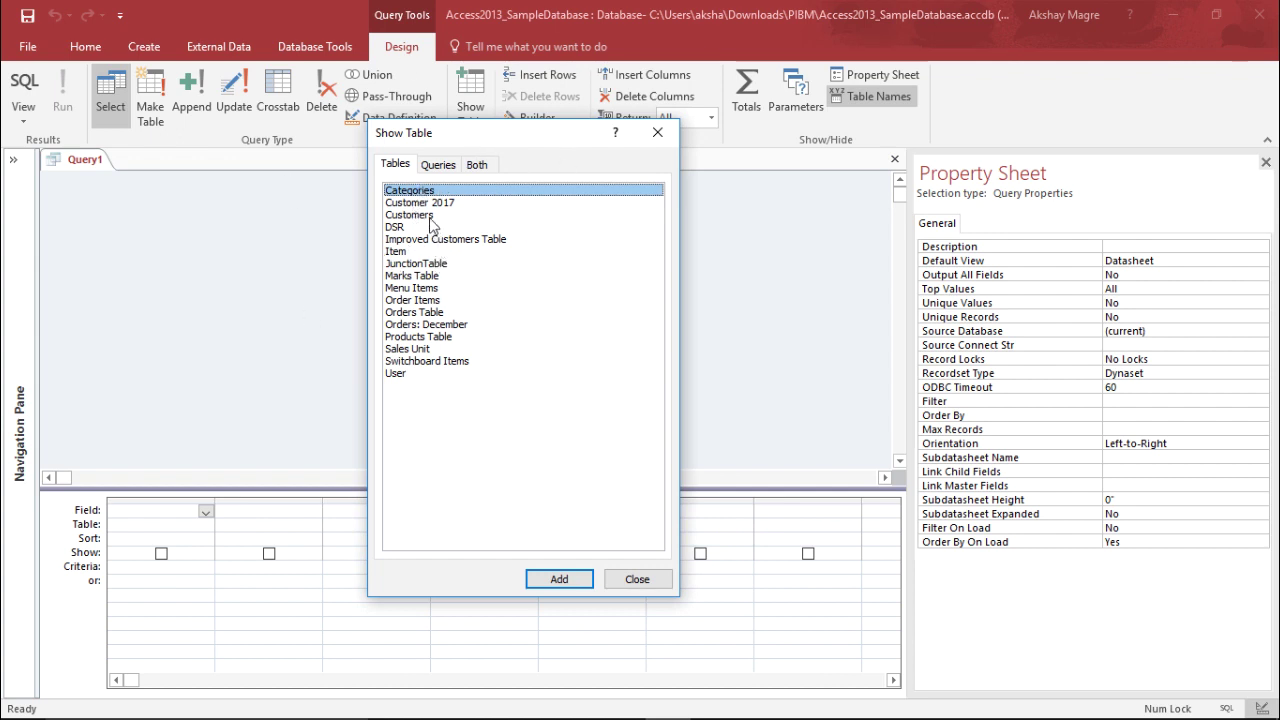
pyautogui.click(430, 215)
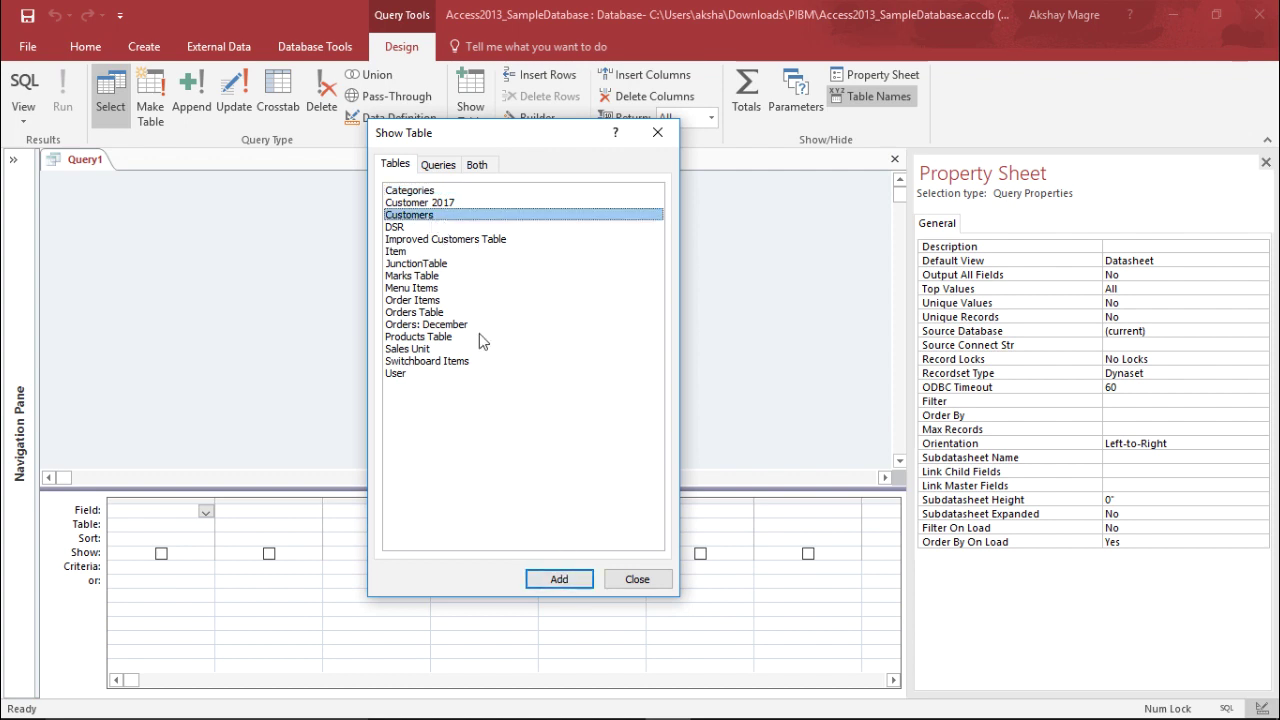
pyautogui.click(560, 584)
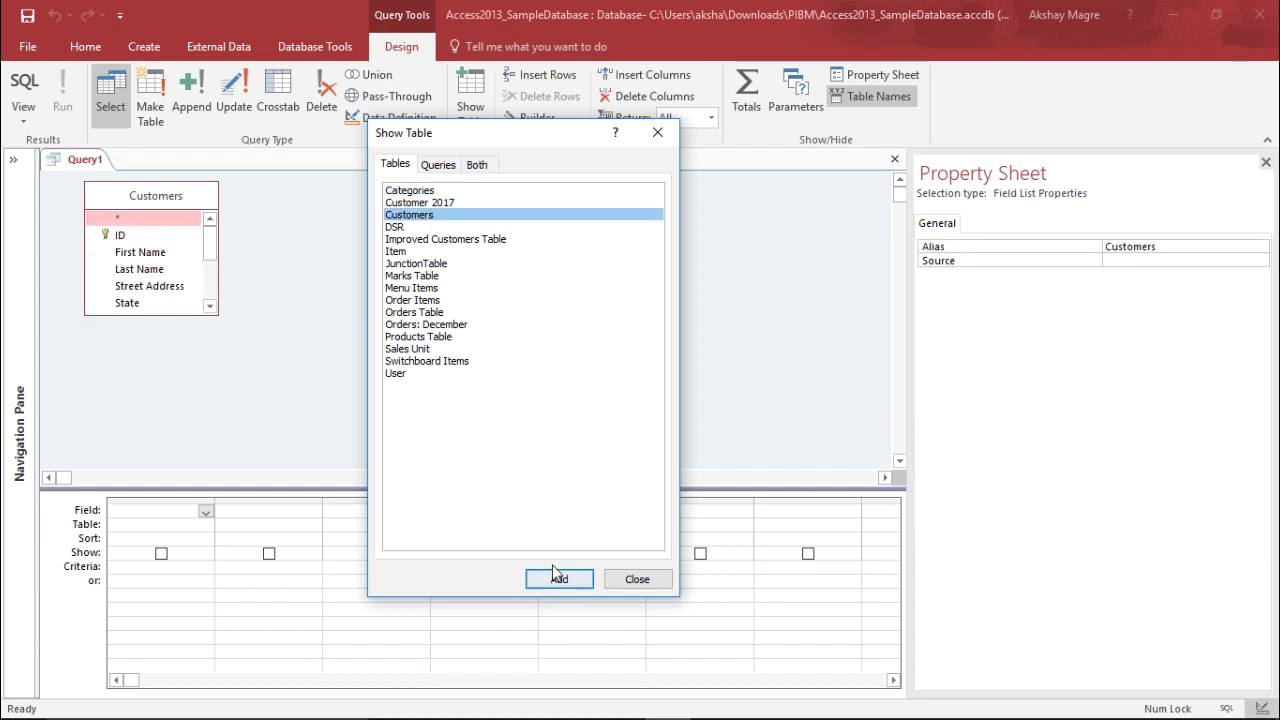
pyautogui.doubleClick(432, 313)
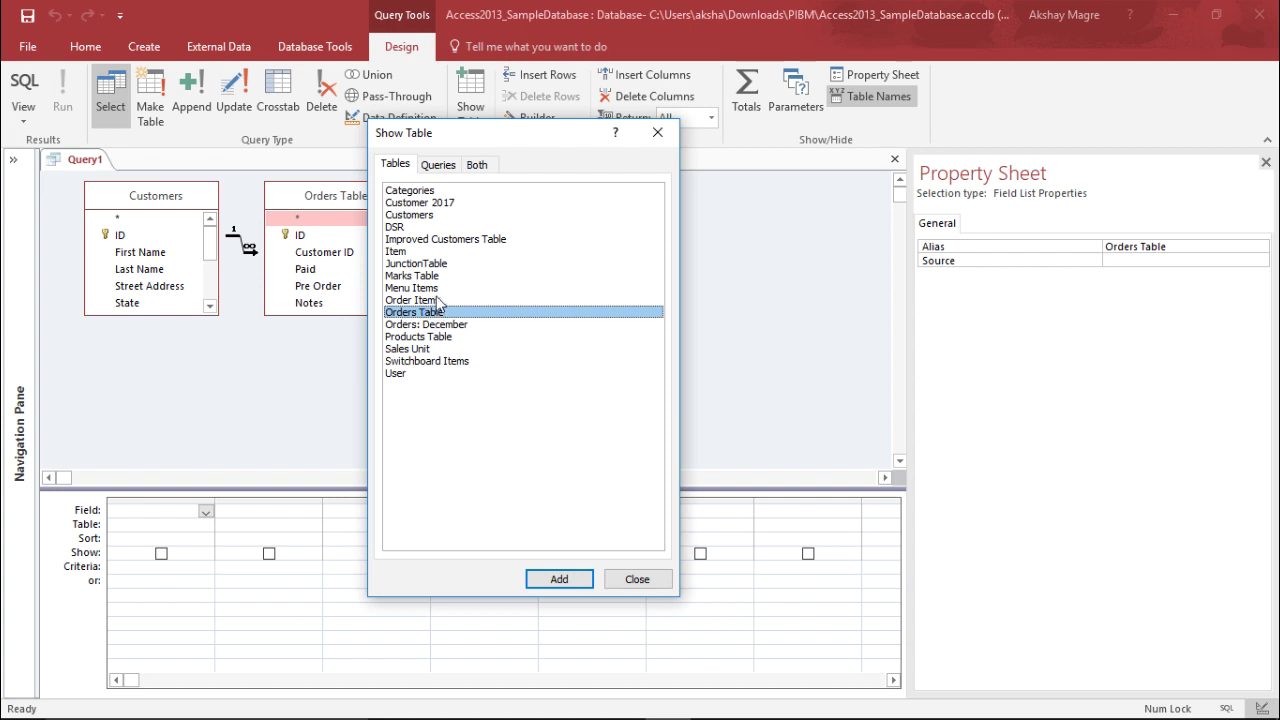
pyautogui.click(437, 301)
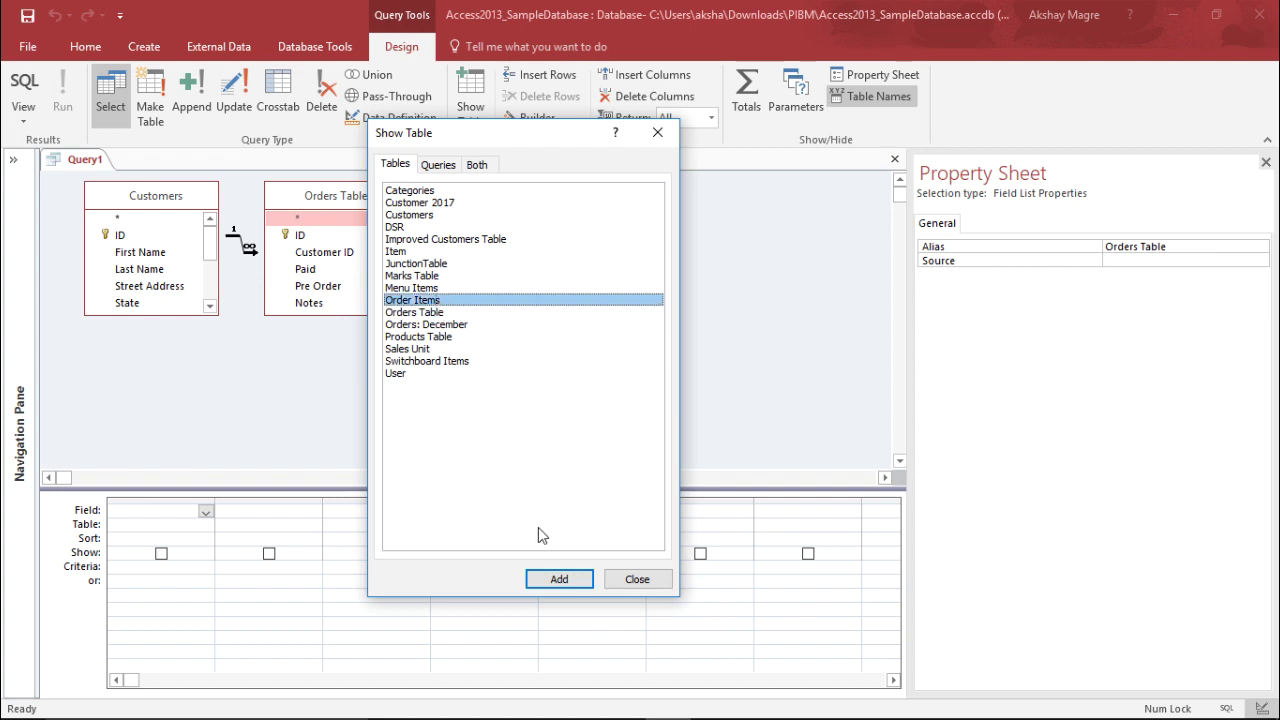
pyautogui.click(575, 582)
pyautogui.click(630, 580)
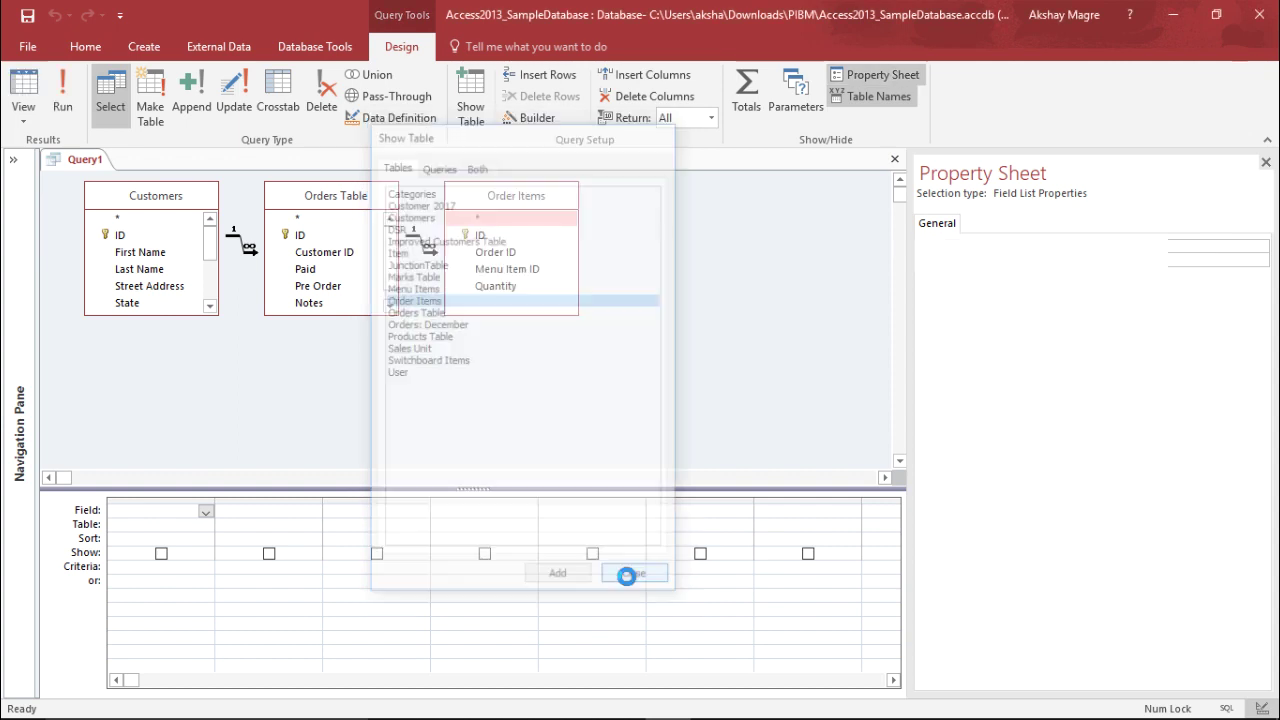
# Step: Remove Orders Table from the query design and move the Order Items field list slightly closer to Customers
pyautogui.click(368, 199)
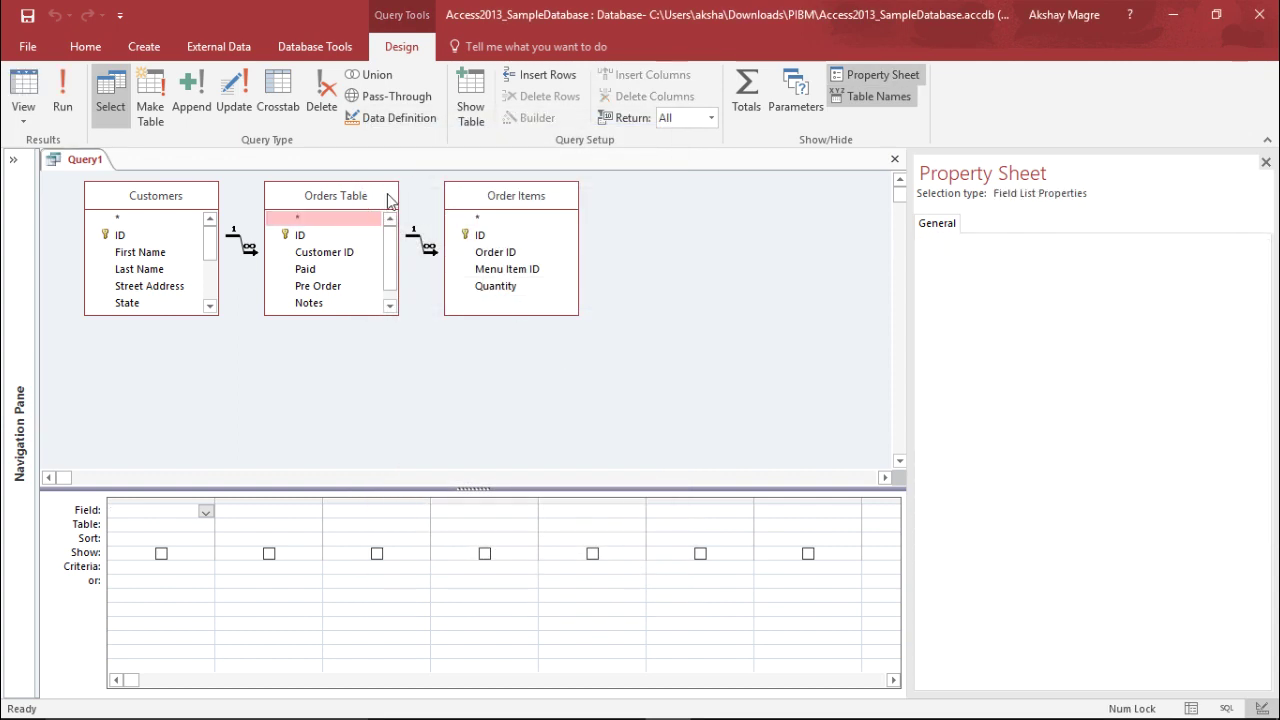
pyautogui.press('Delete')
pyautogui.click(515, 200)
pyautogui.moveTo(504, 206); pyautogui.dragTo(475, 204)
# Step: Enlarge the Customers field list until all its fields show, and reposition the Order Items list beside it
pyautogui.click(186, 193)
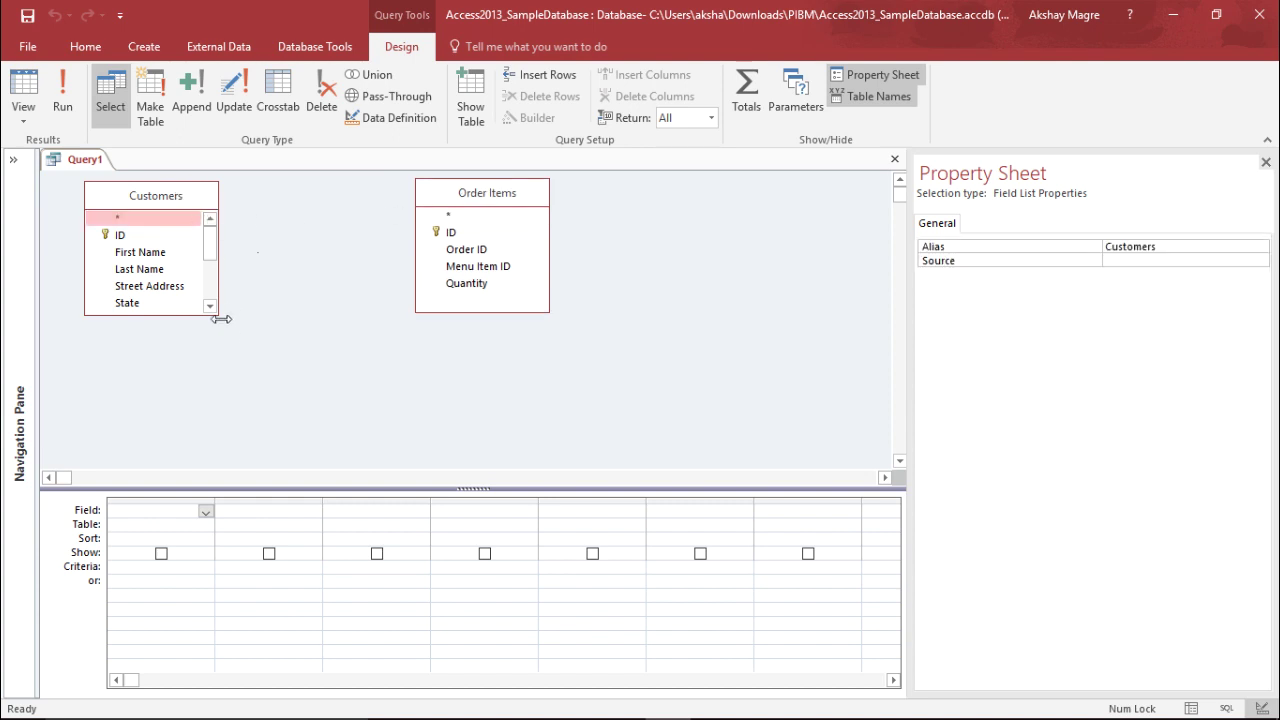
pyautogui.moveTo(216, 312); pyautogui.dragTo(290, 448)
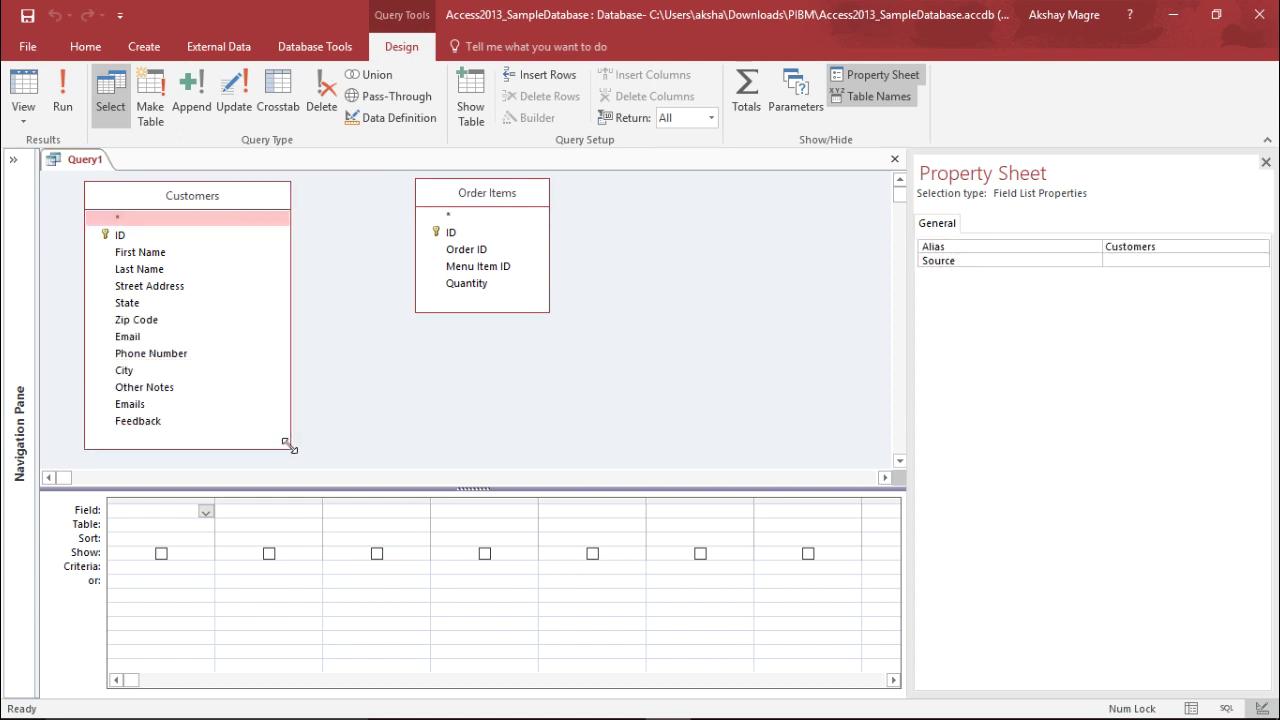
pyautogui.moveTo(486, 193); pyautogui.dragTo(435, 232)
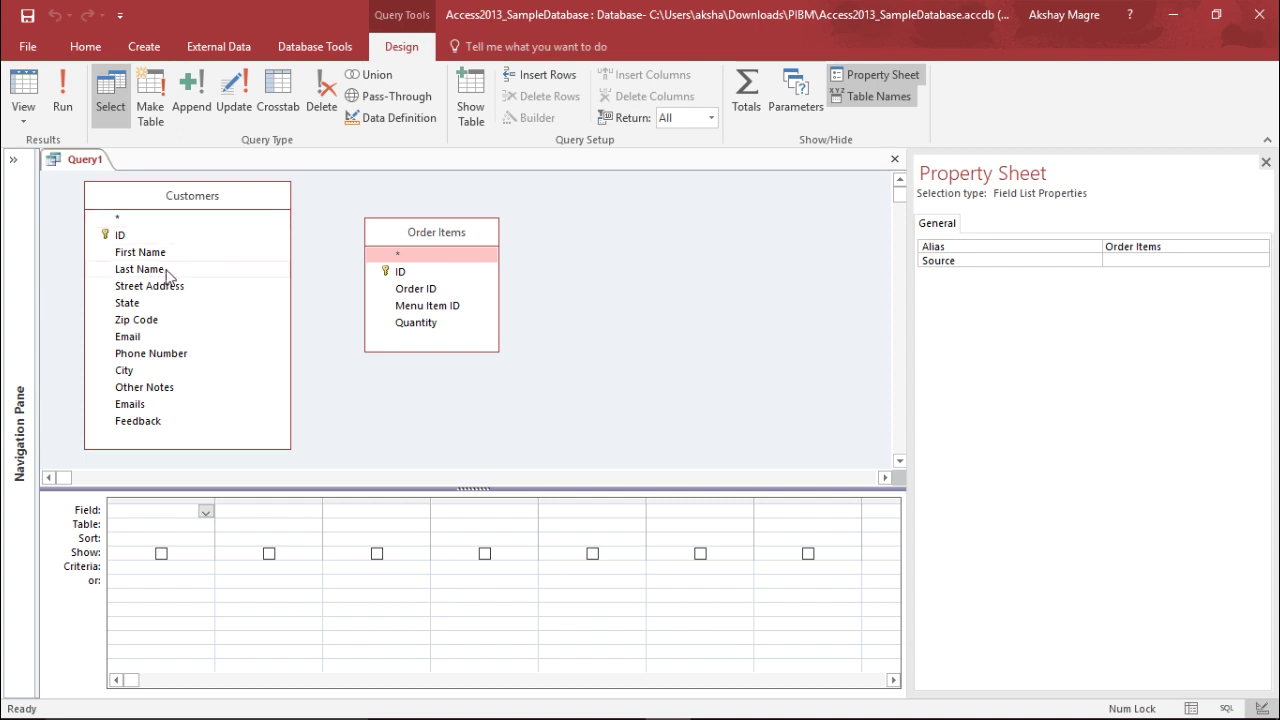
# Step: Examine the fields available in the Customers and Order Items field lists
pyautogui.click(173, 320)
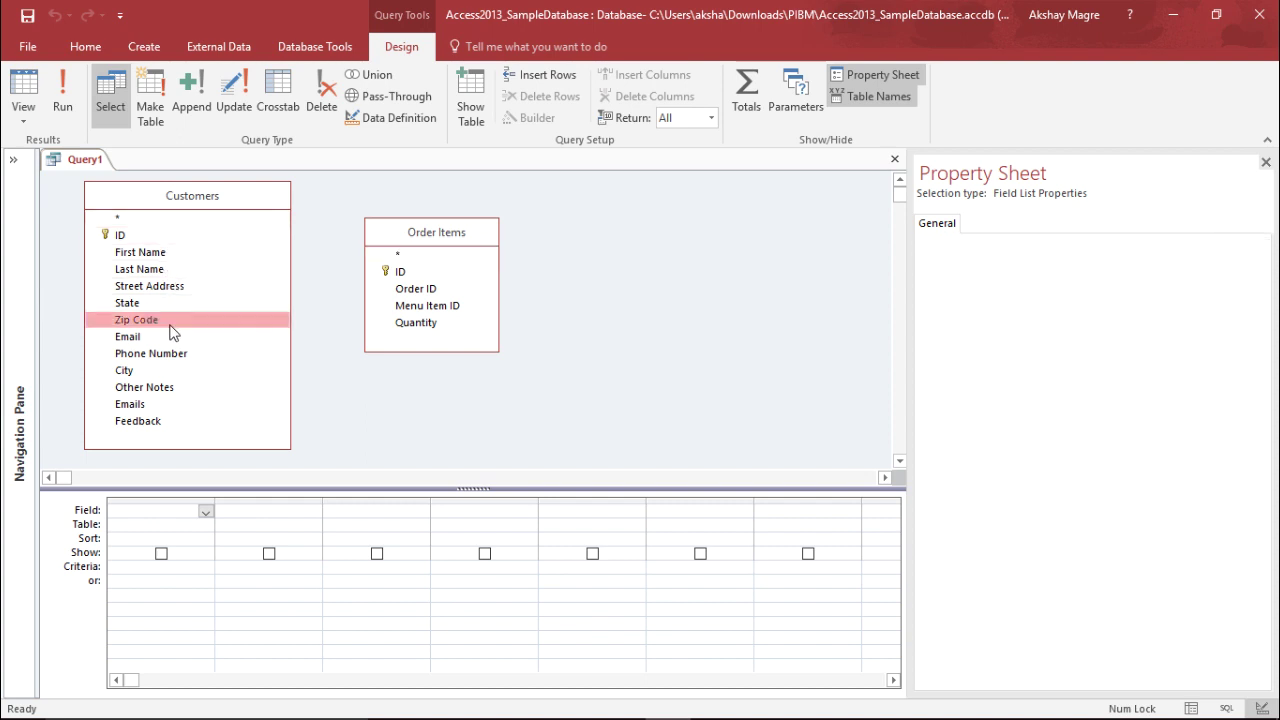
pyautogui.click(140, 340)
pyautogui.click(135, 360)
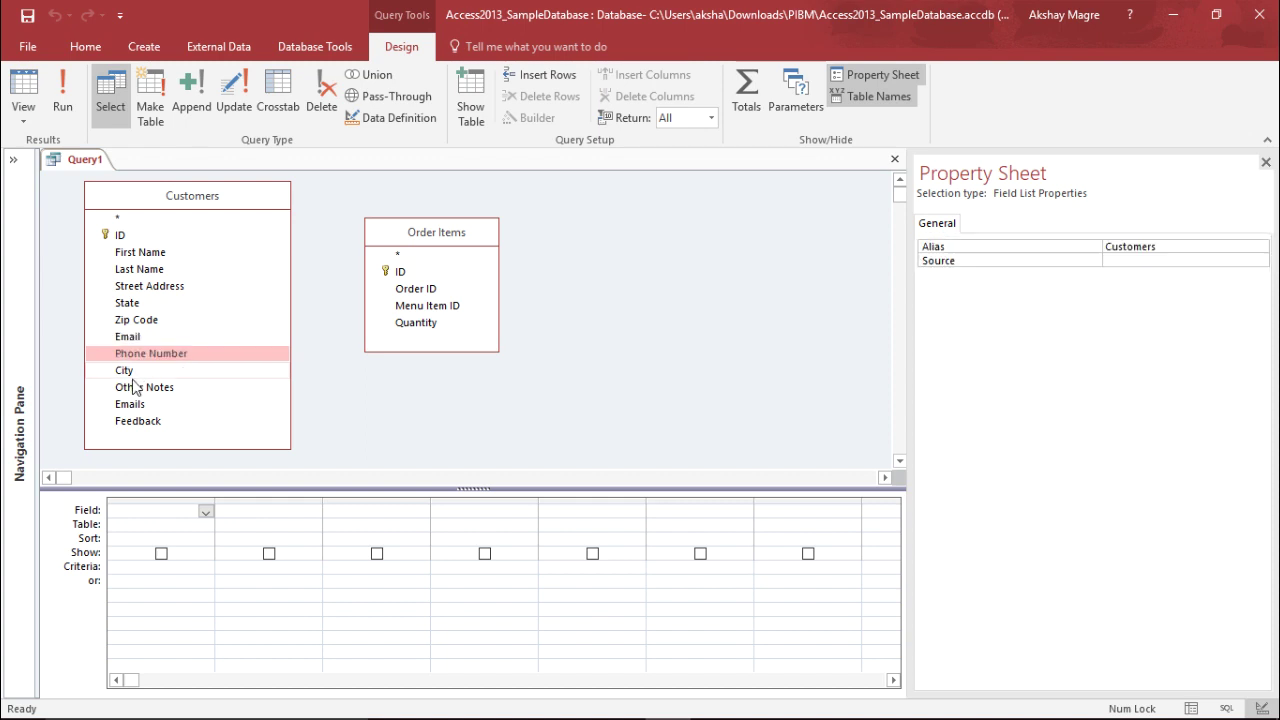
pyautogui.click(135, 372)
pyautogui.click(143, 420)
pyautogui.click(143, 400)
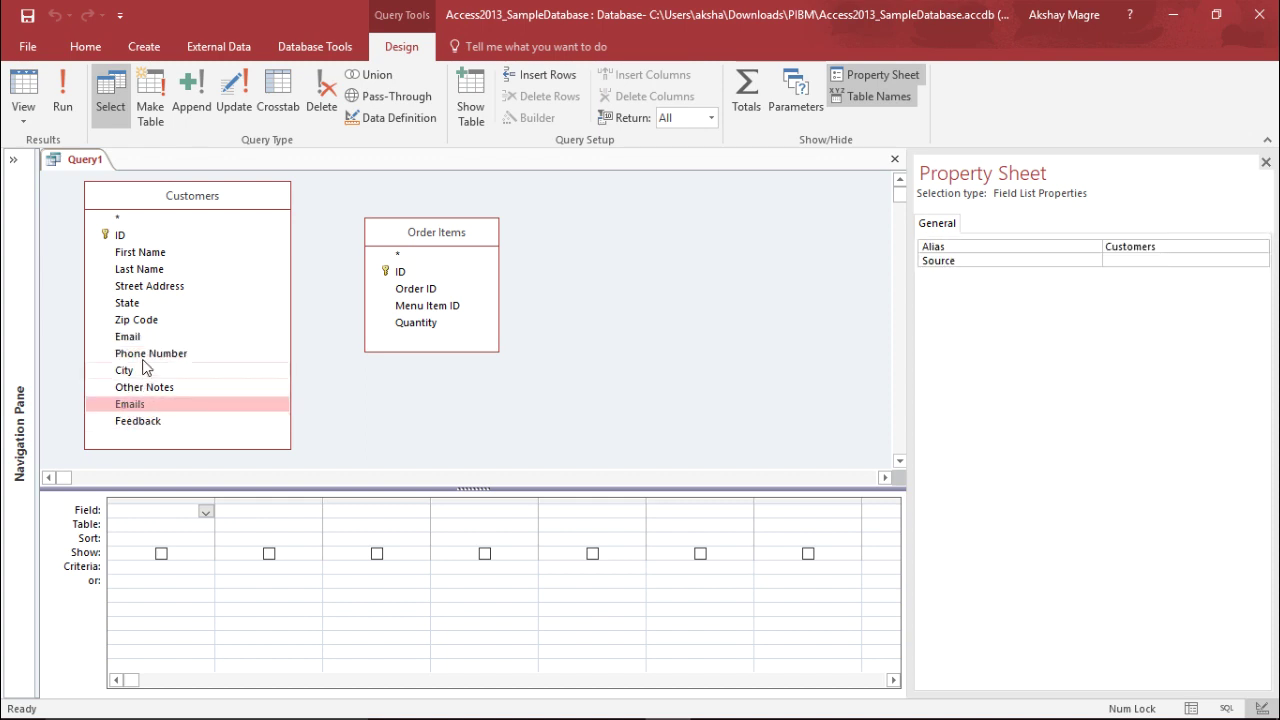
pyautogui.click(150, 355)
pyautogui.click(158, 304)
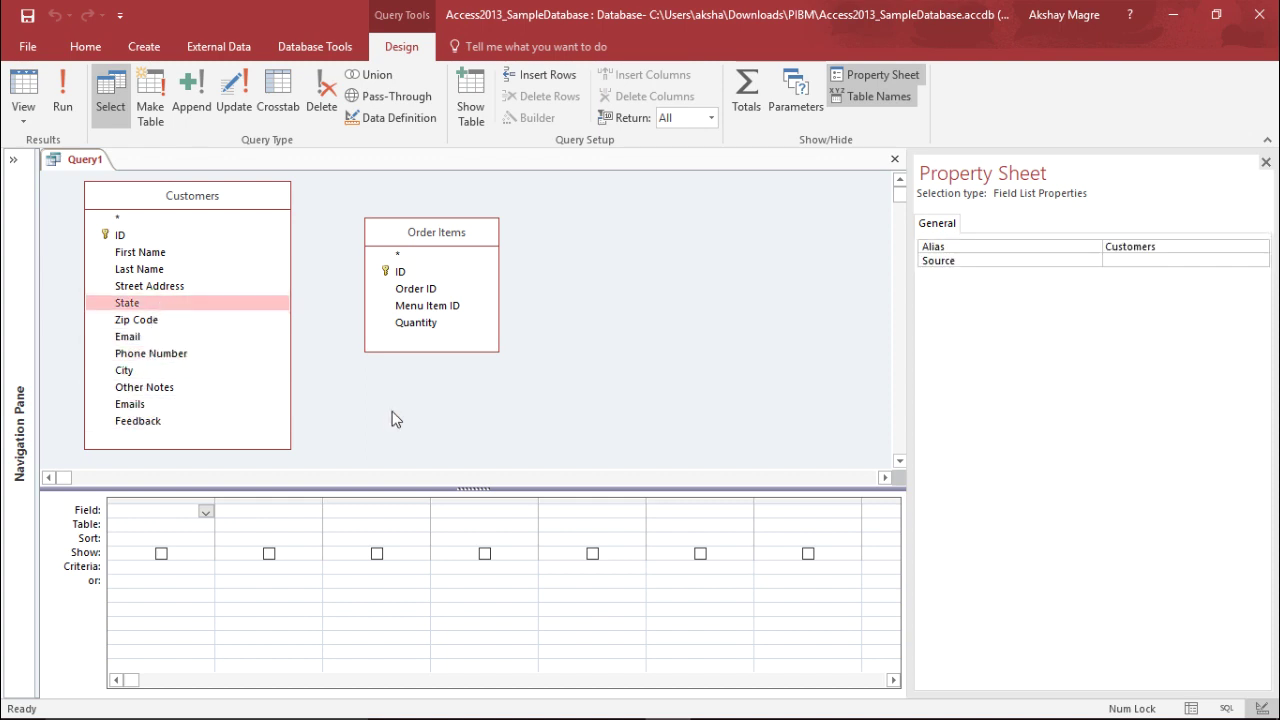
pyautogui.click(415, 290)
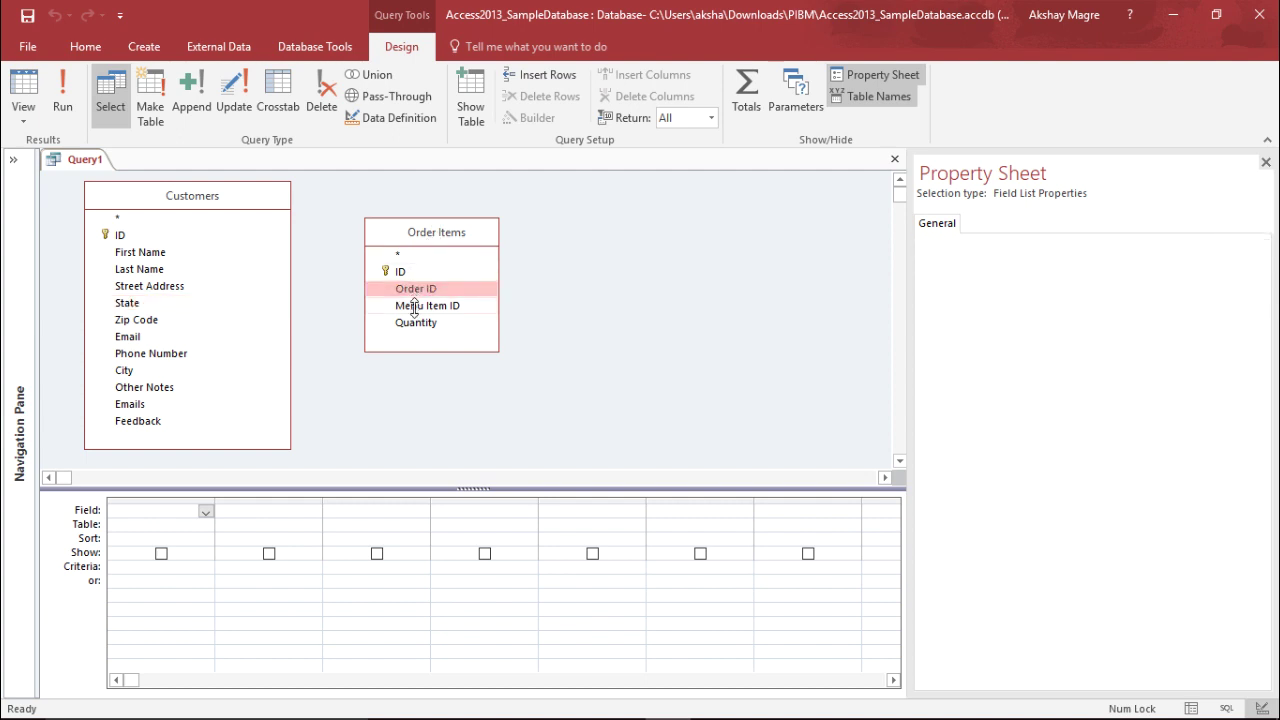
pyautogui.press('Down')
pyautogui.press('Down')
pyautogui.press('Up')
pyautogui.press('Up')
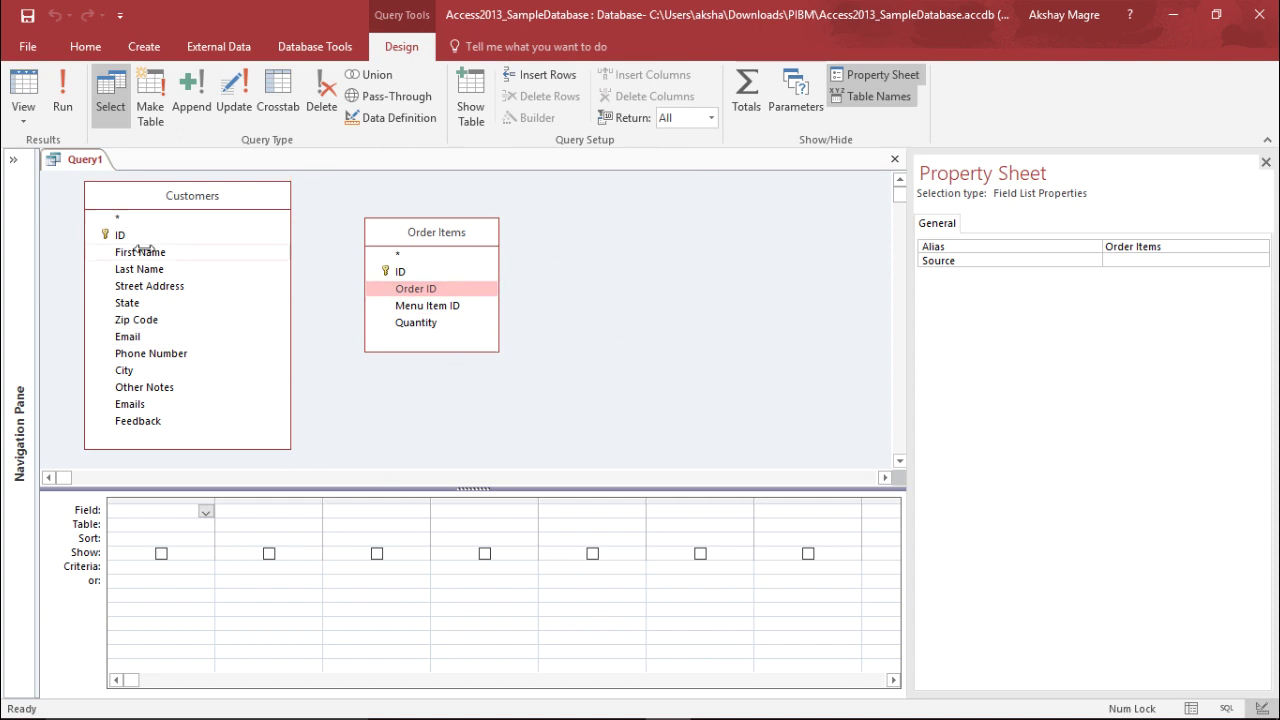
# Step: Add the First Name, Last Name and City fields from Customers to the first three columns of the query grid
pyautogui.moveTo(143, 250); pyautogui.dragTo(164, 513)
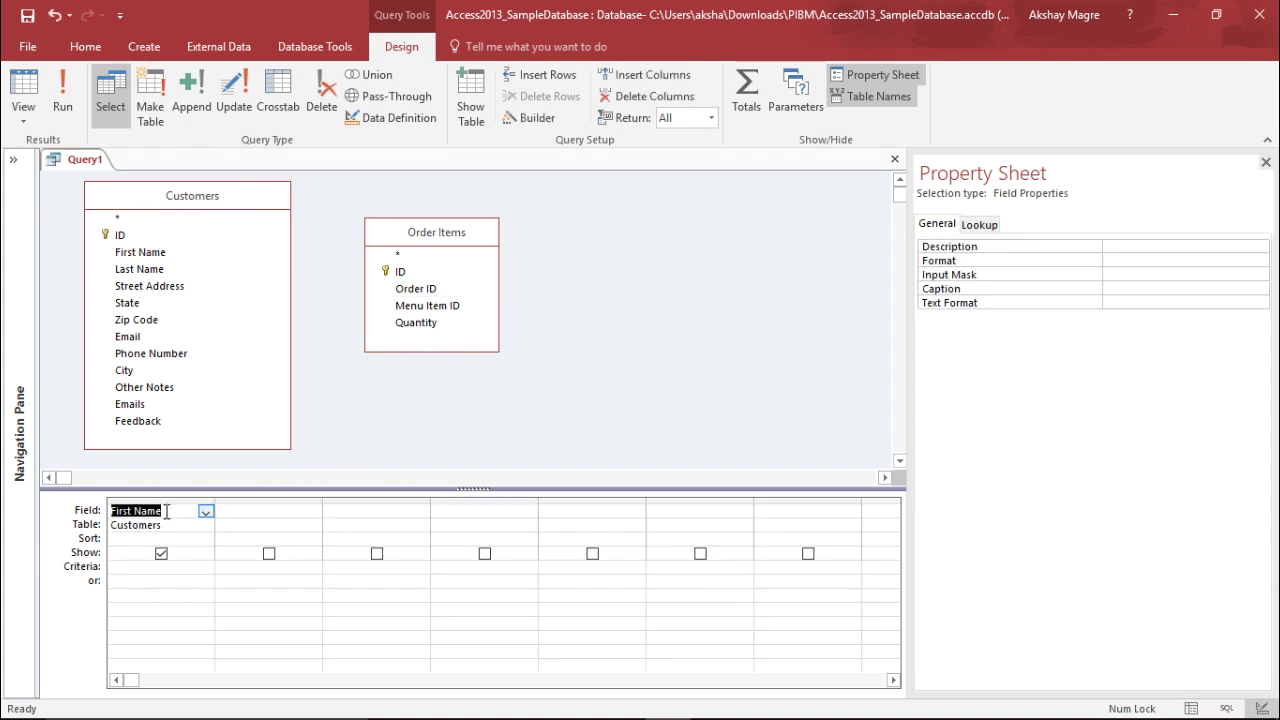
pyautogui.click(70, 518)
pyautogui.click(174, 514)
pyautogui.click(187, 525)
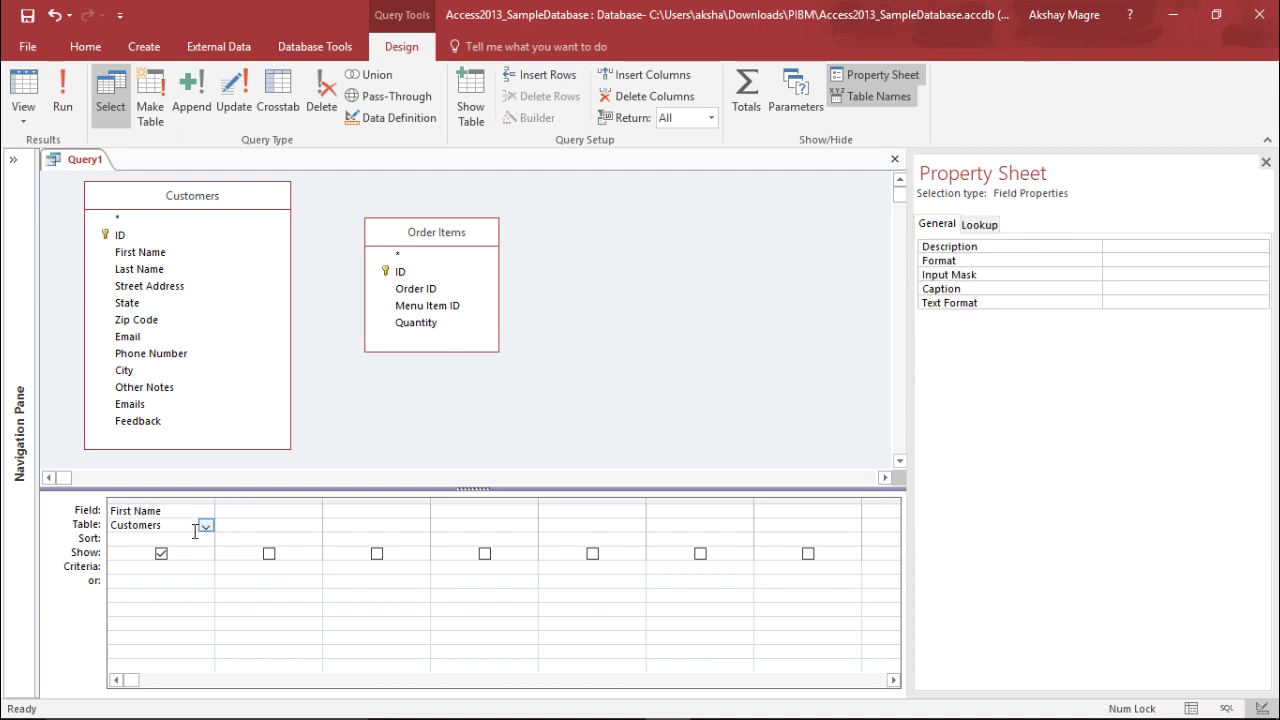
pyautogui.click(187, 511)
pyautogui.moveTo(175, 272); pyautogui.dragTo(279, 510)
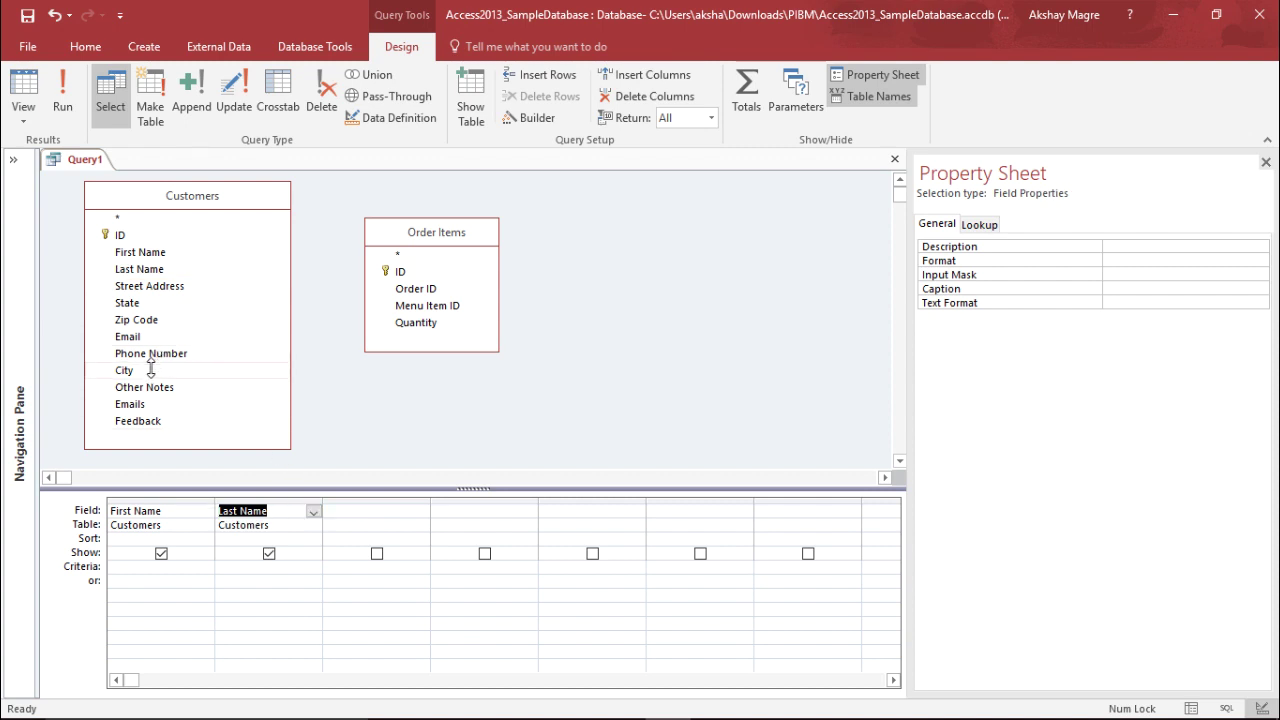
pyautogui.moveTo(143, 370); pyautogui.dragTo(382, 506)
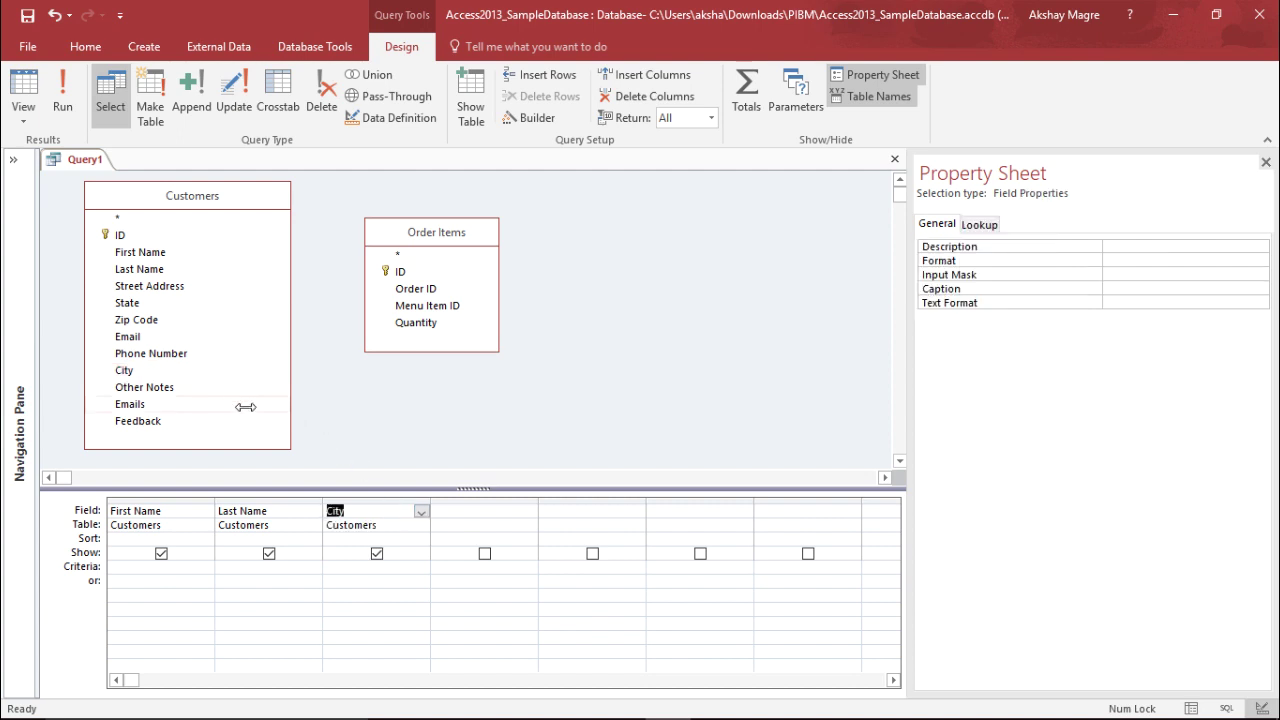
# Step: Add the Order ID and Quantity fields from Order Items to the next two columns of the query grid
pyautogui.click(428, 292)
pyautogui.doubleClick(428, 292)
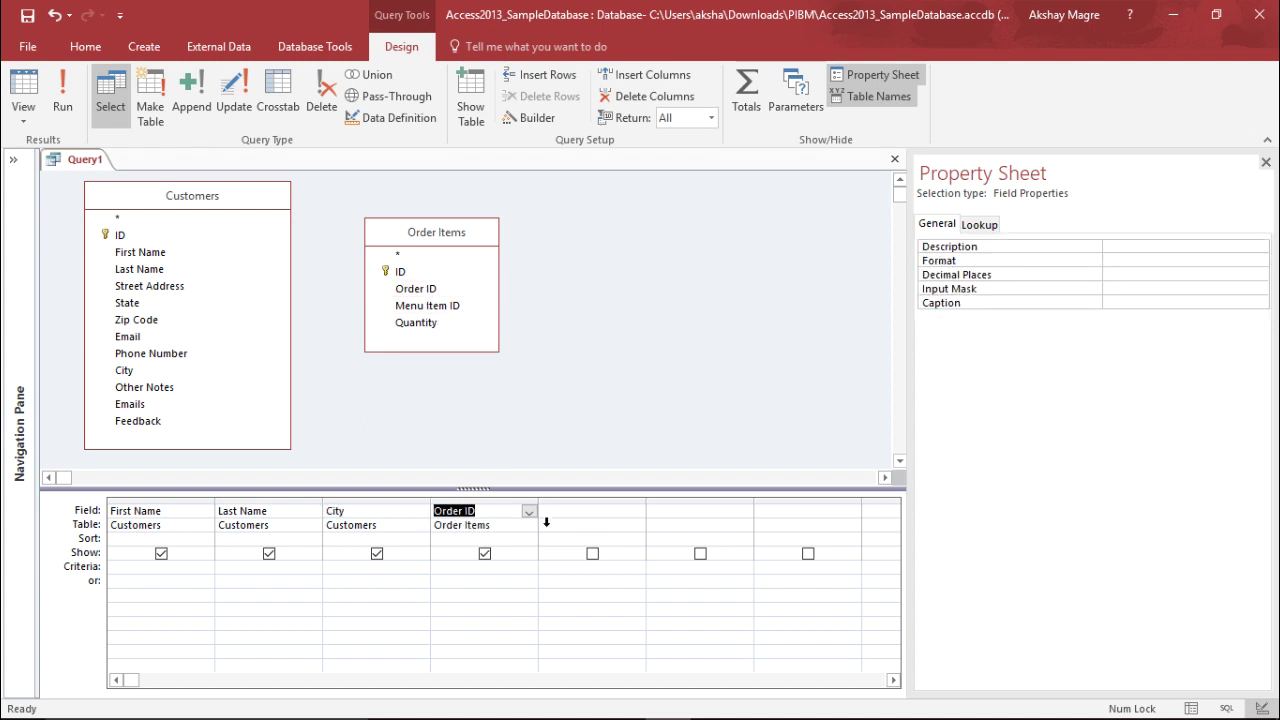
pyautogui.click(434, 320)
pyautogui.doubleClick(434, 320)
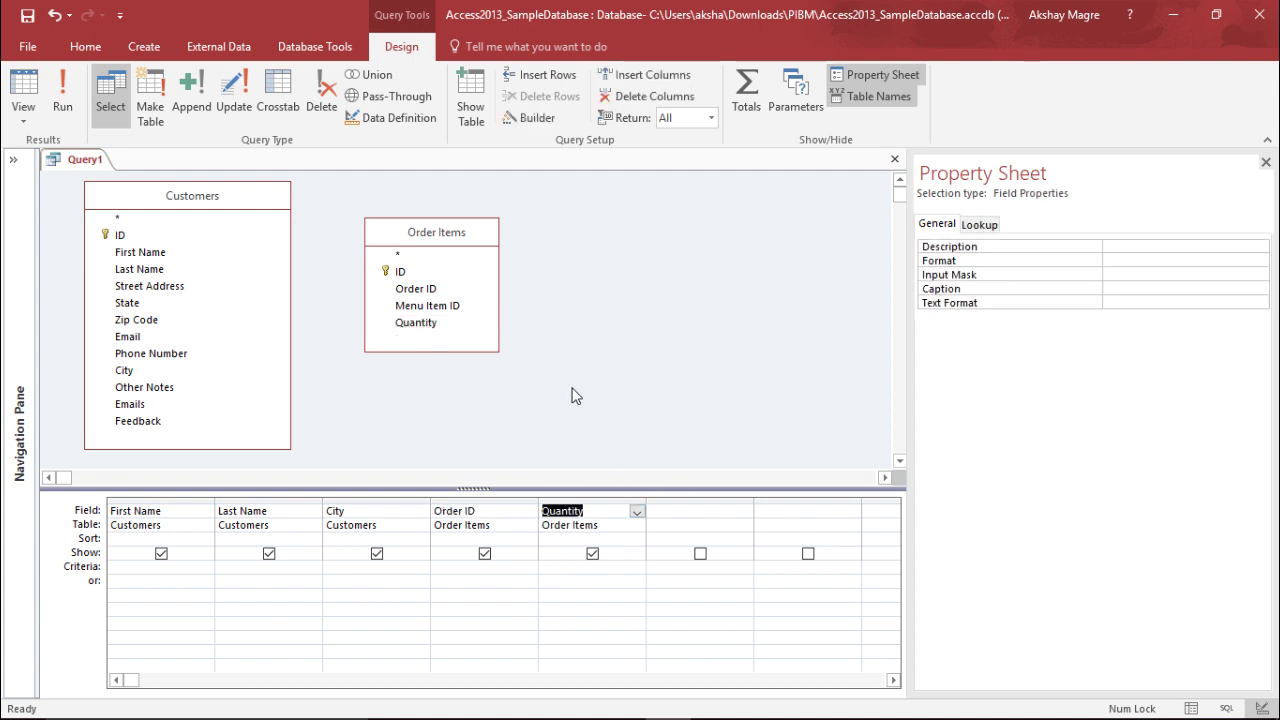
# Step: Run the query and examine the customer name, city, order ID and quantity values in the resulting records
pyautogui.click(72, 94)
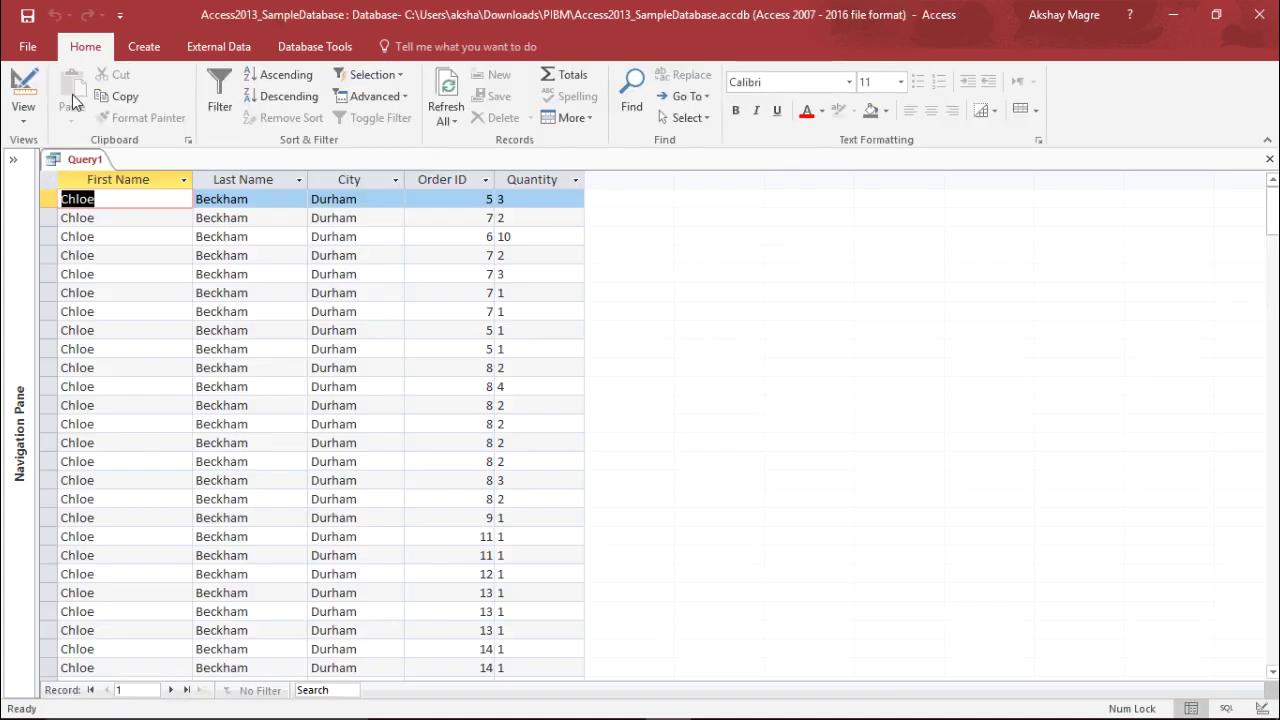
pyautogui.click(243, 257)
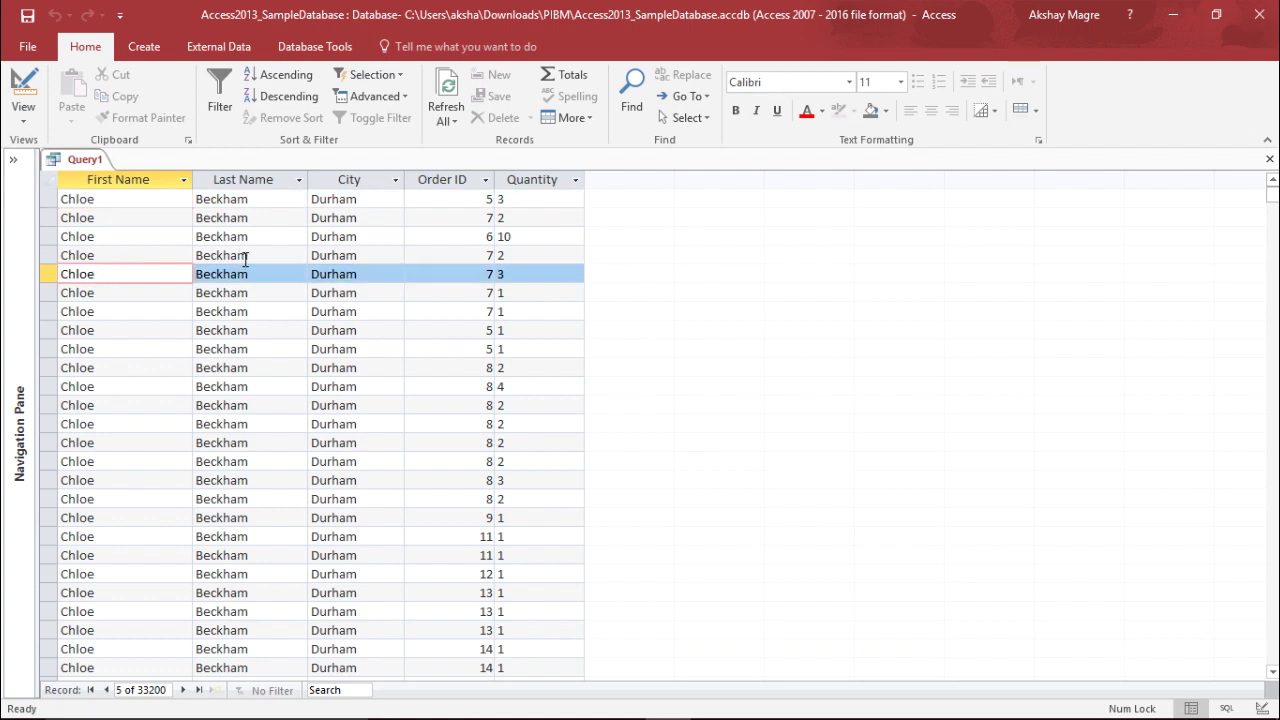
pyautogui.click(347, 222)
pyautogui.moveTo(347, 222); pyautogui.dragTo(580, 218)
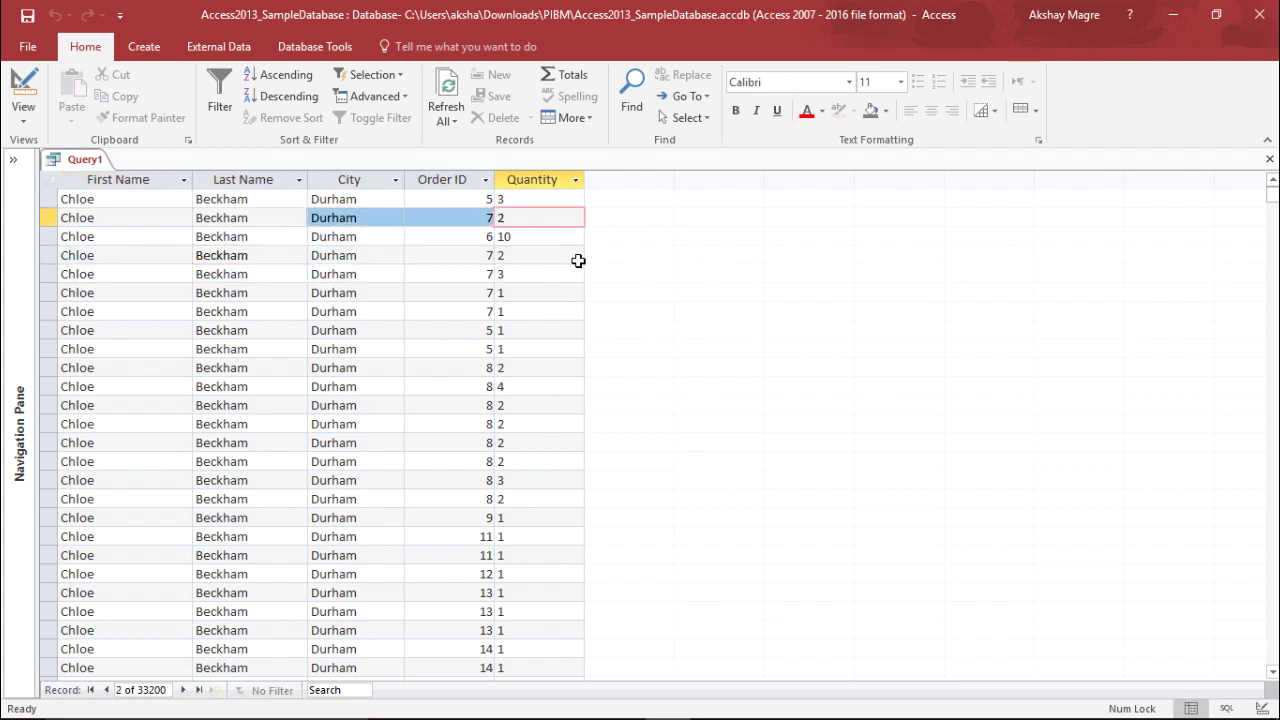
pyautogui.click(222, 238)
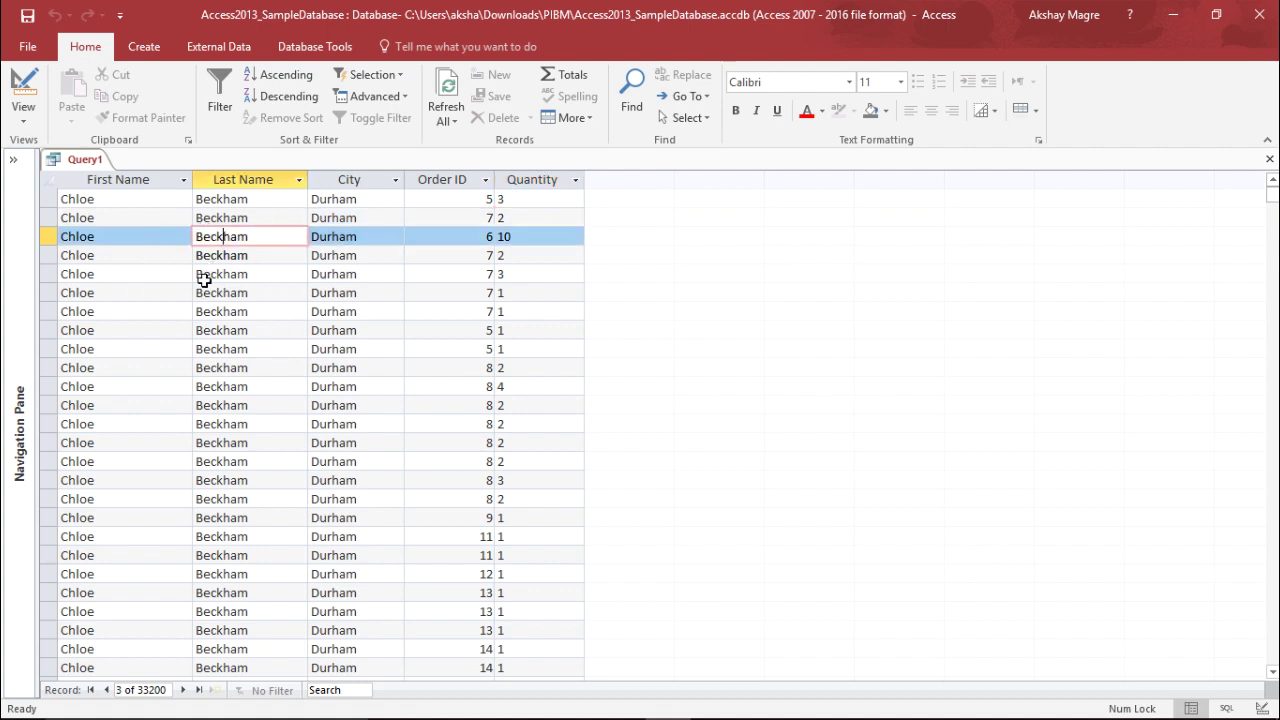
pyautogui.click(140, 292)
pyautogui.click(240, 273)
pyautogui.click(369, 252)
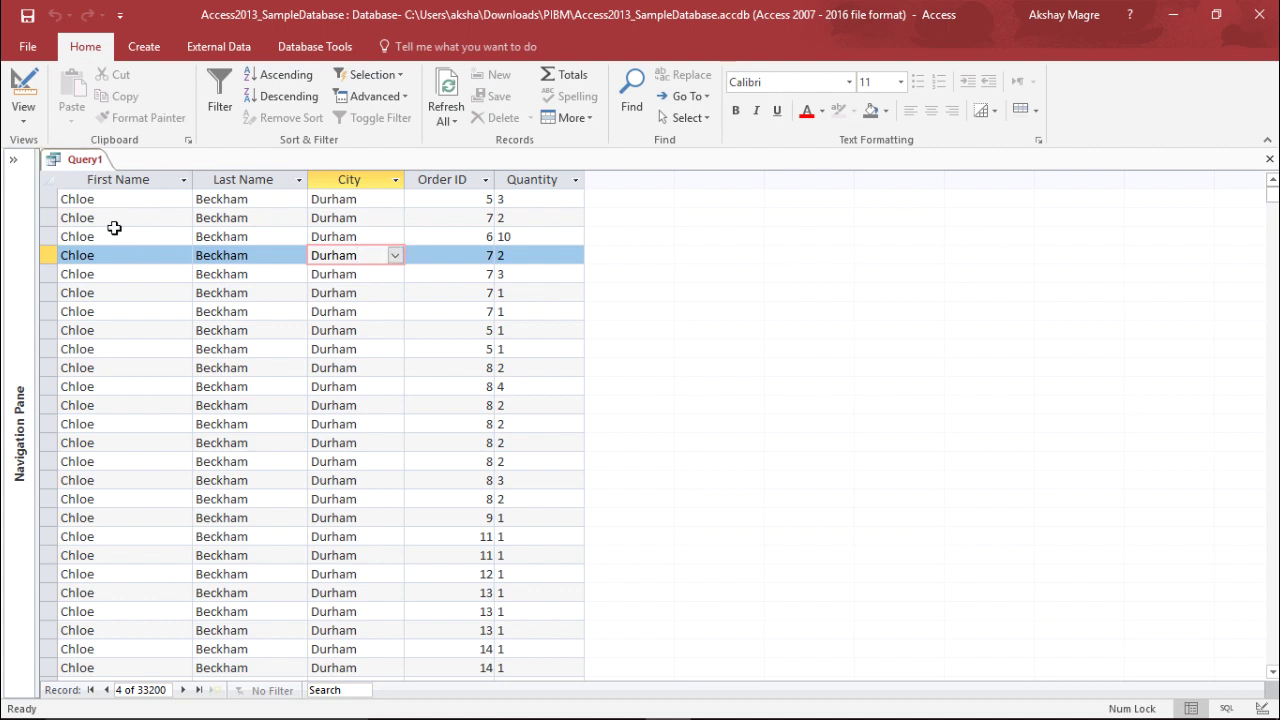
# Step: Return the query to Design View and reposition the Customers and Order Items field lists
pyautogui.click(23, 118)
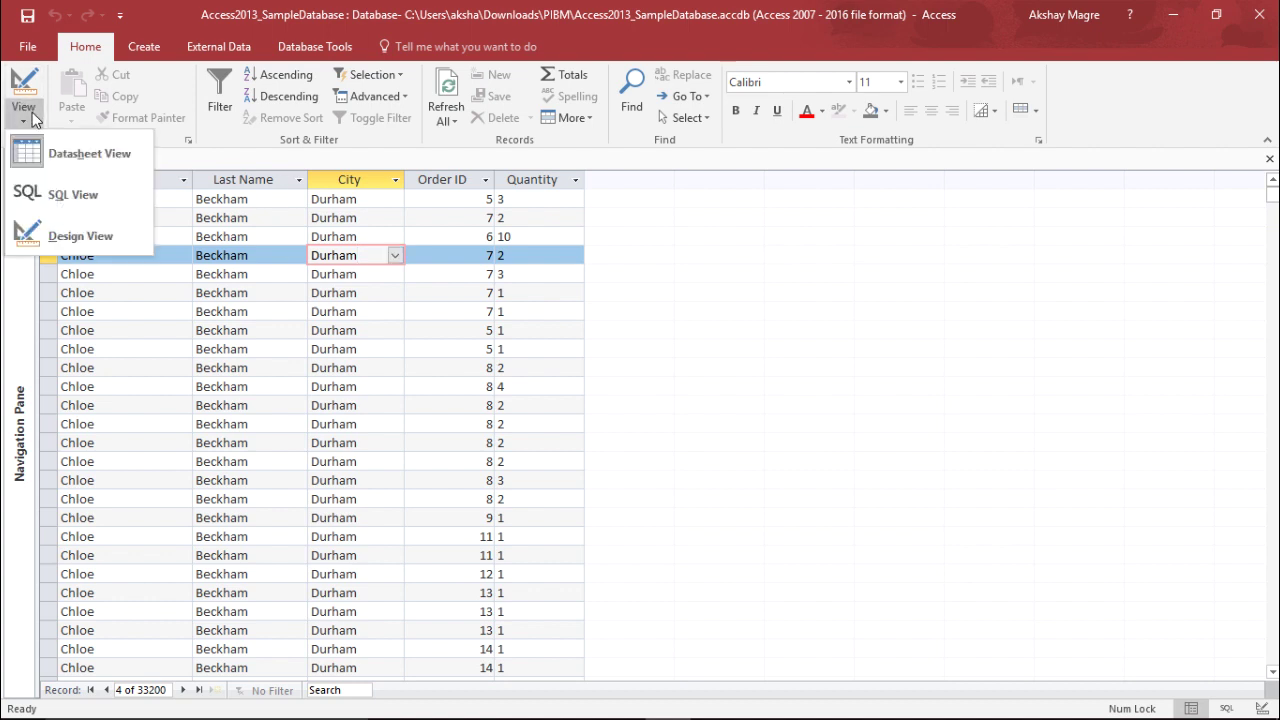
pyautogui.click(96, 234)
pyautogui.moveTo(487, 237); pyautogui.dragTo(617, 233)
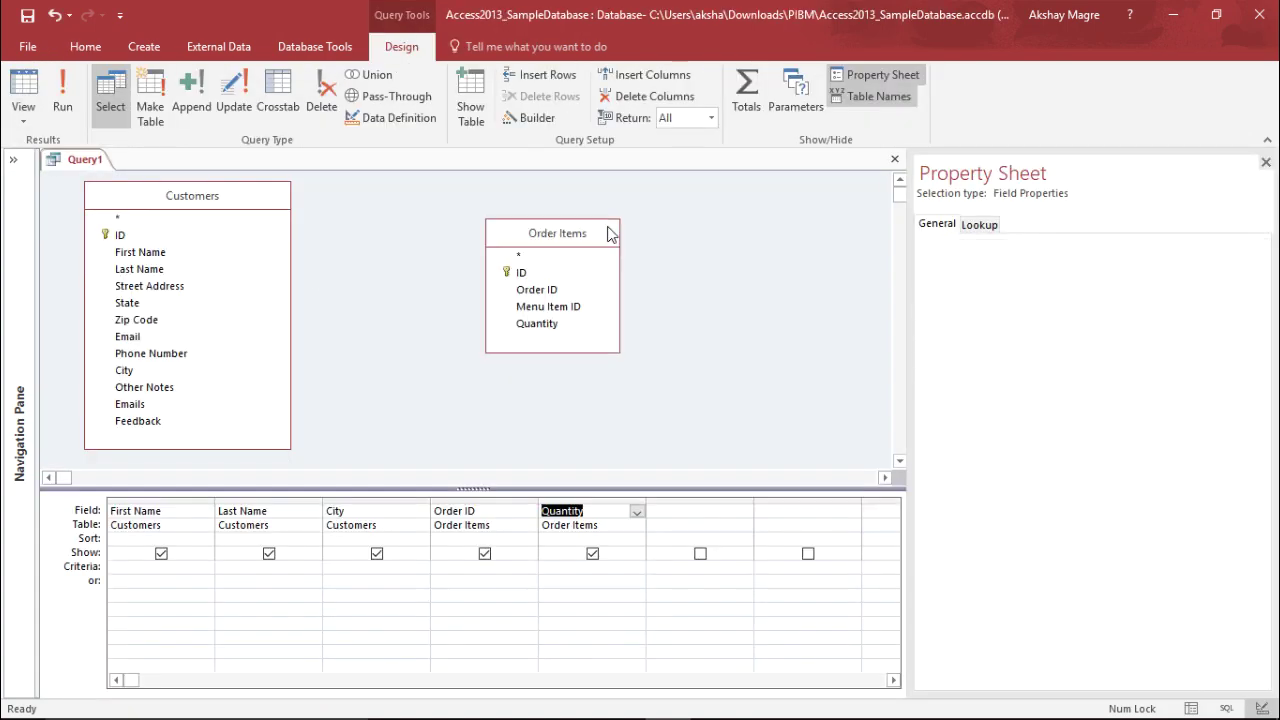
pyautogui.moveTo(278, 197); pyautogui.dragTo(344, 190)
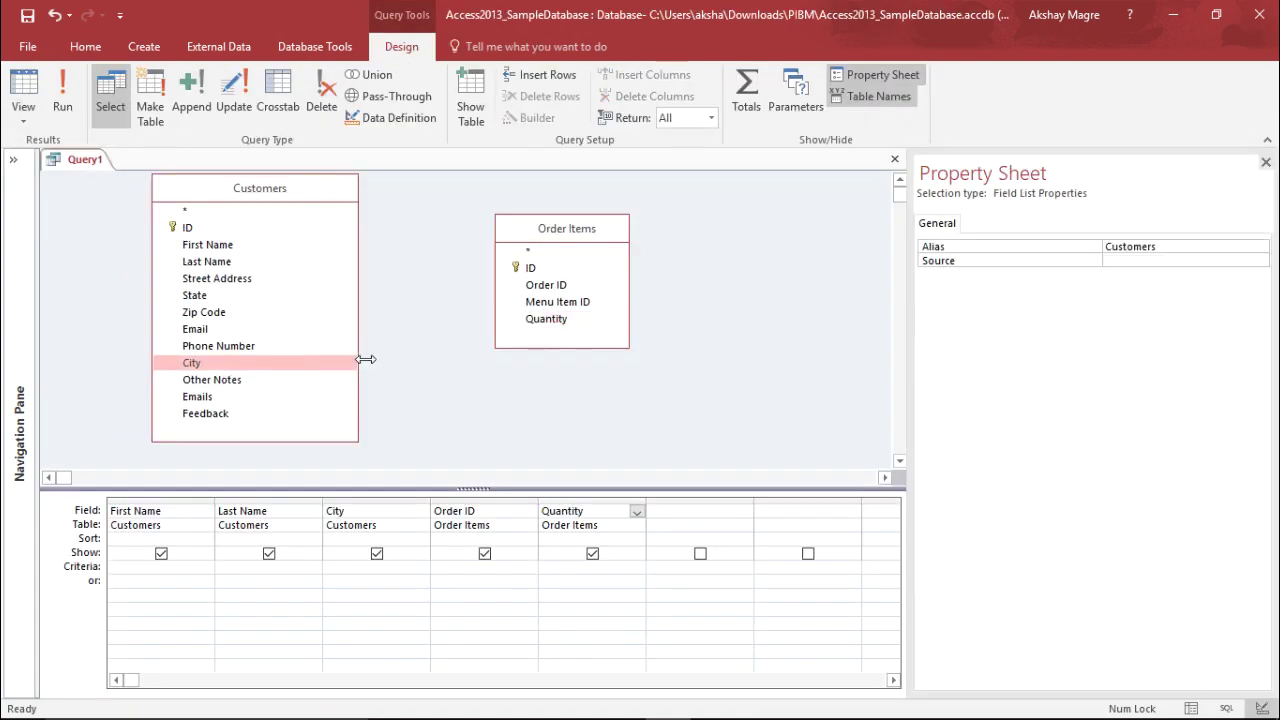
pyautogui.click(91, 516)
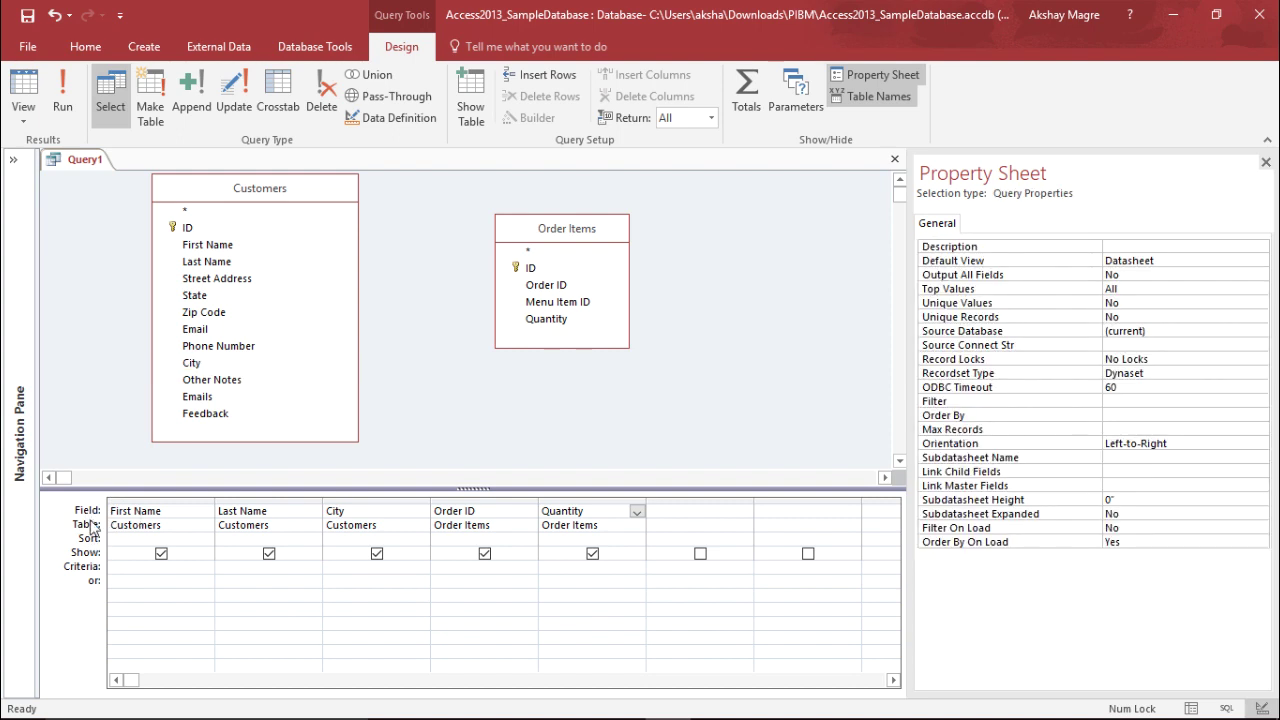
pyautogui.click(206, 529)
pyautogui.click(294, 528)
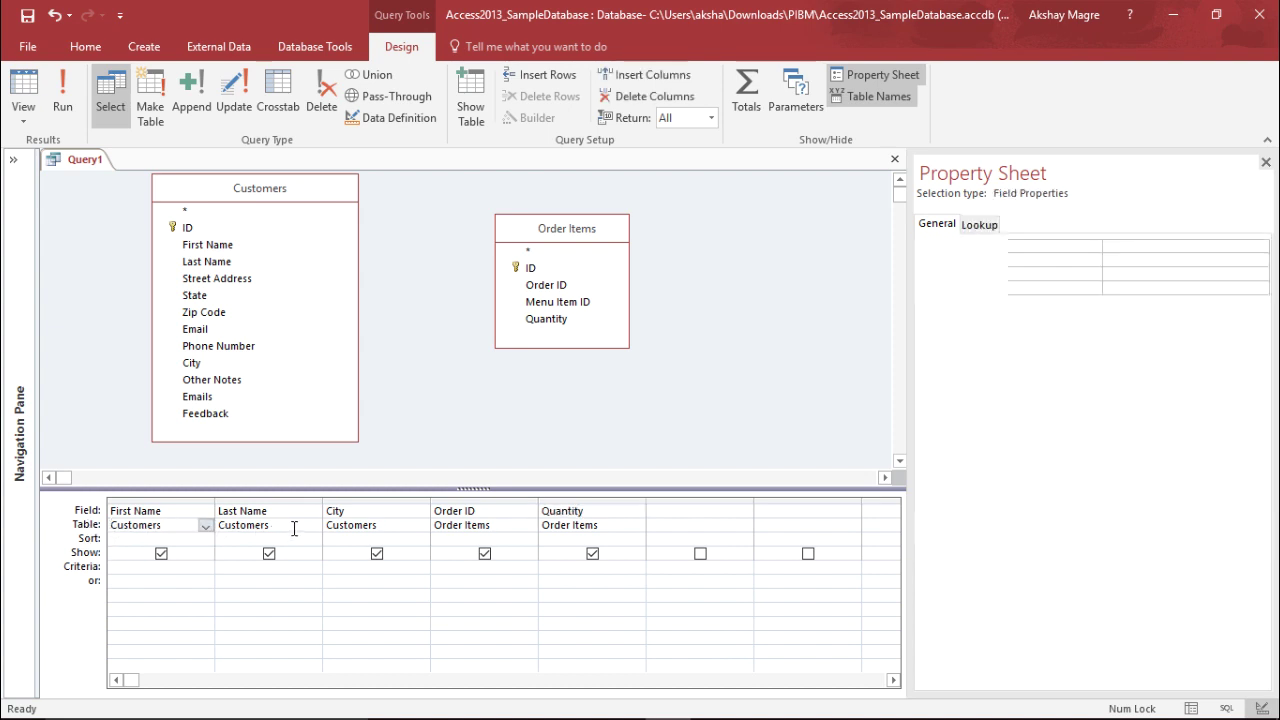
# Step: Set the First Name column of the query grid to sort in descending order
pyautogui.click(95, 540)
pyautogui.click(144, 533)
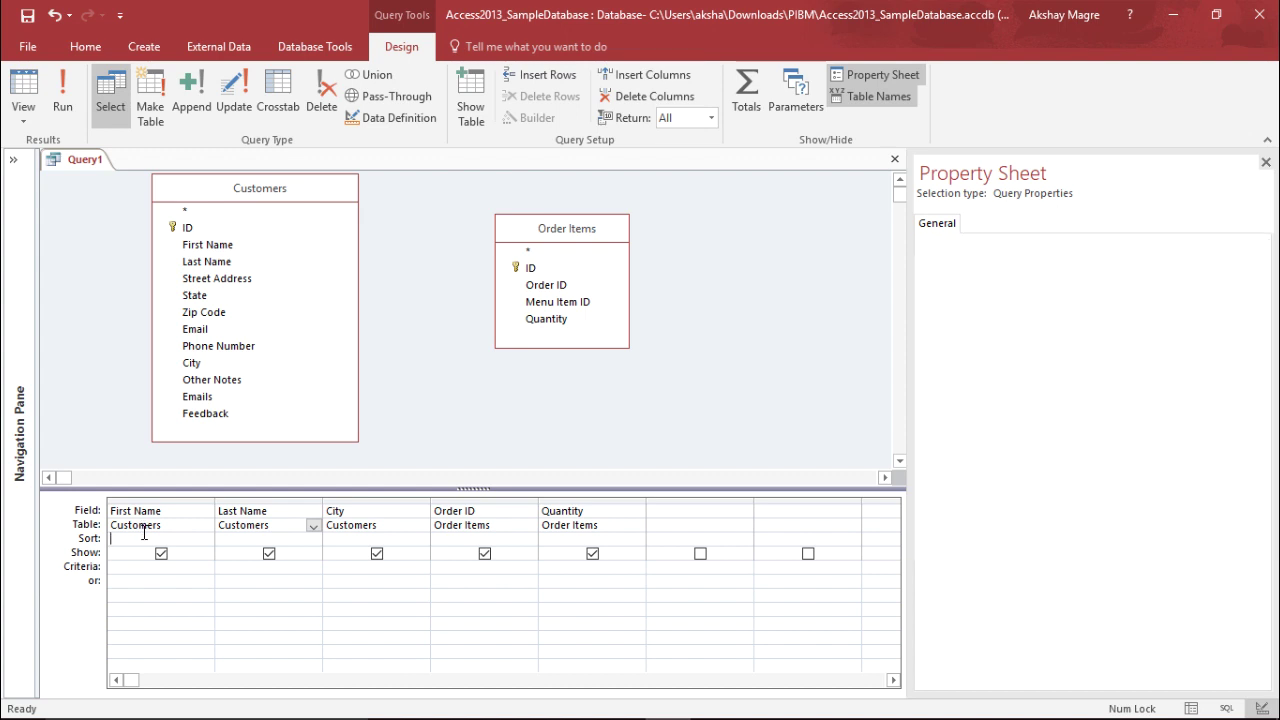
pyautogui.click(206, 541)
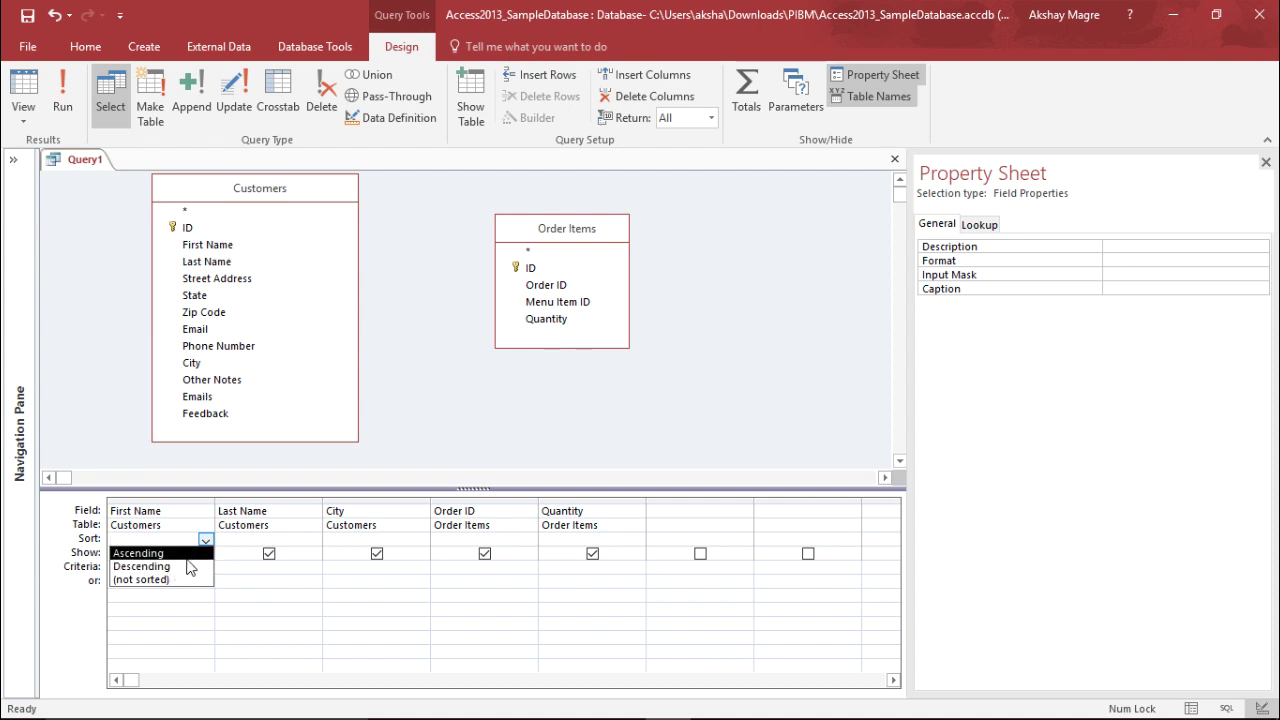
pyautogui.click(266, 457)
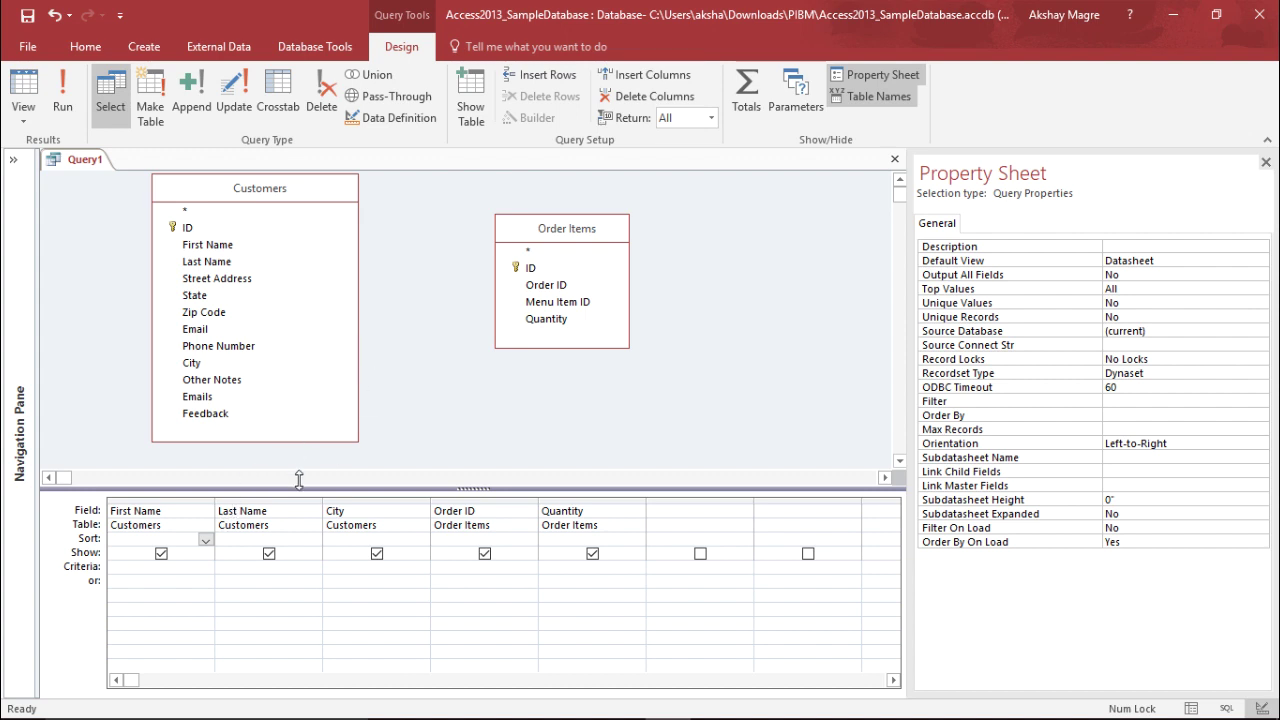
pyautogui.click(205, 541)
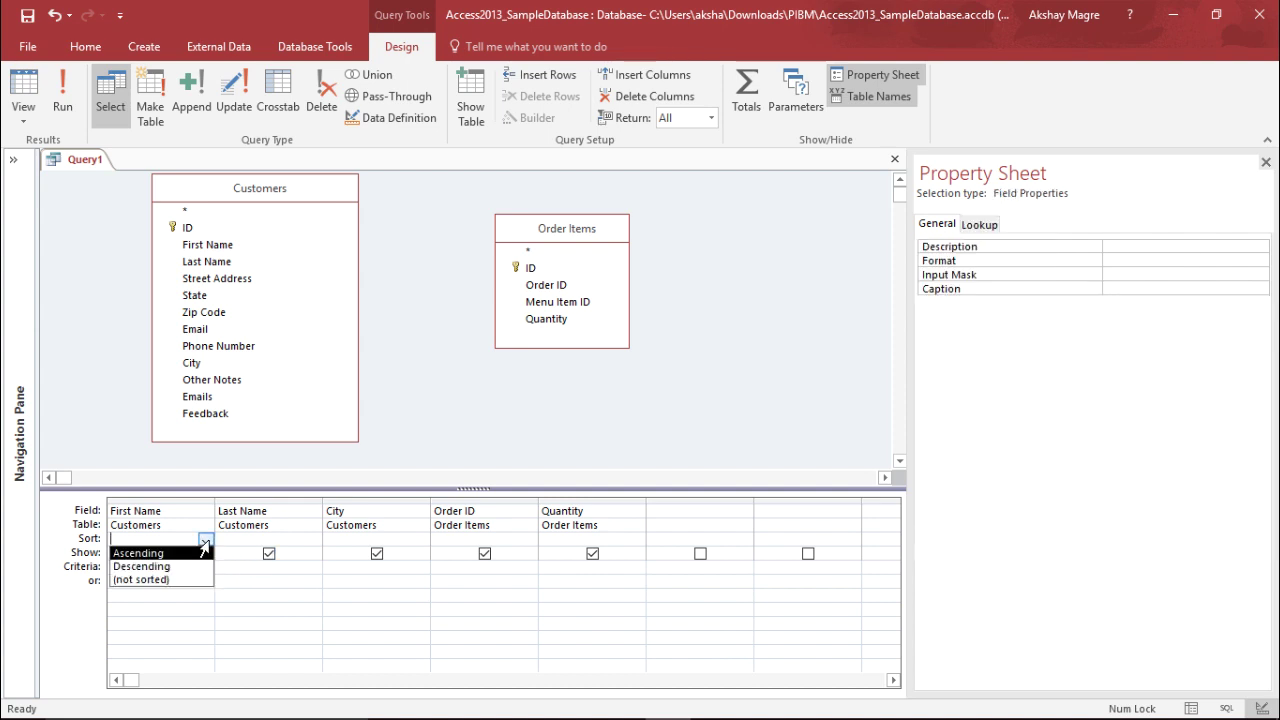
pyautogui.click(150, 566)
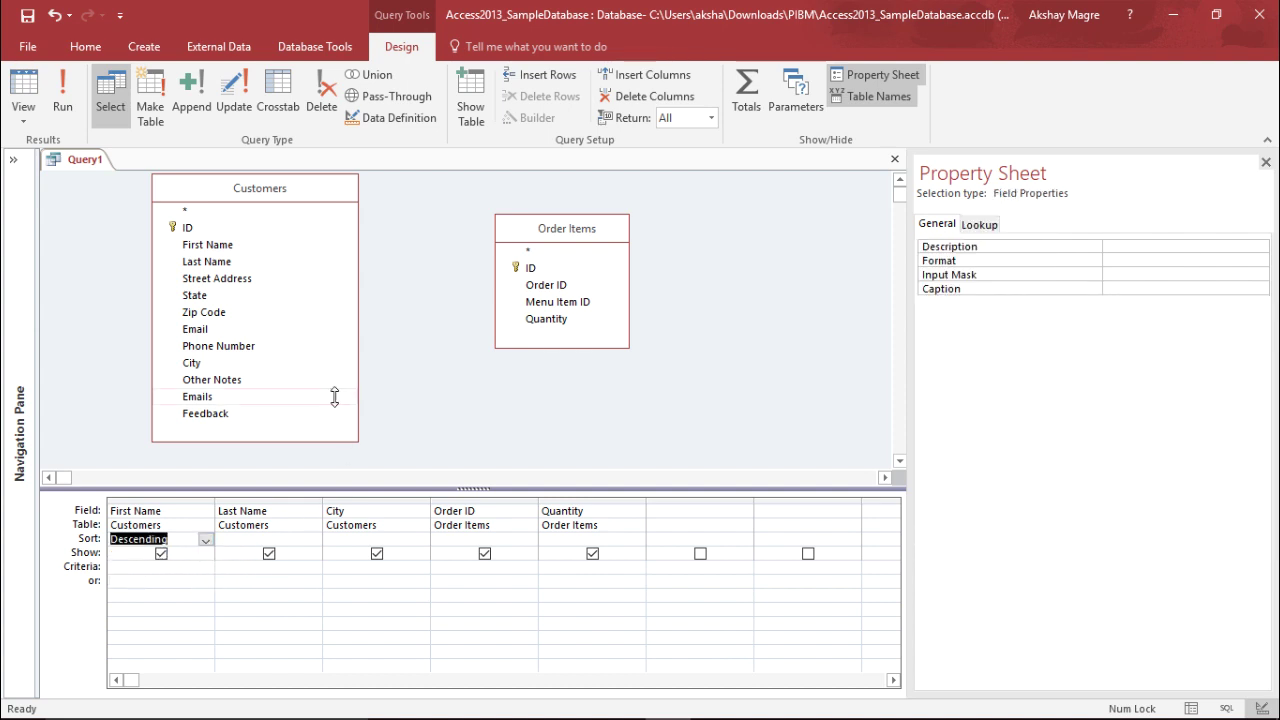
# Step: Run the query and examine how the records are ordered by first name
pyautogui.click(63, 97)
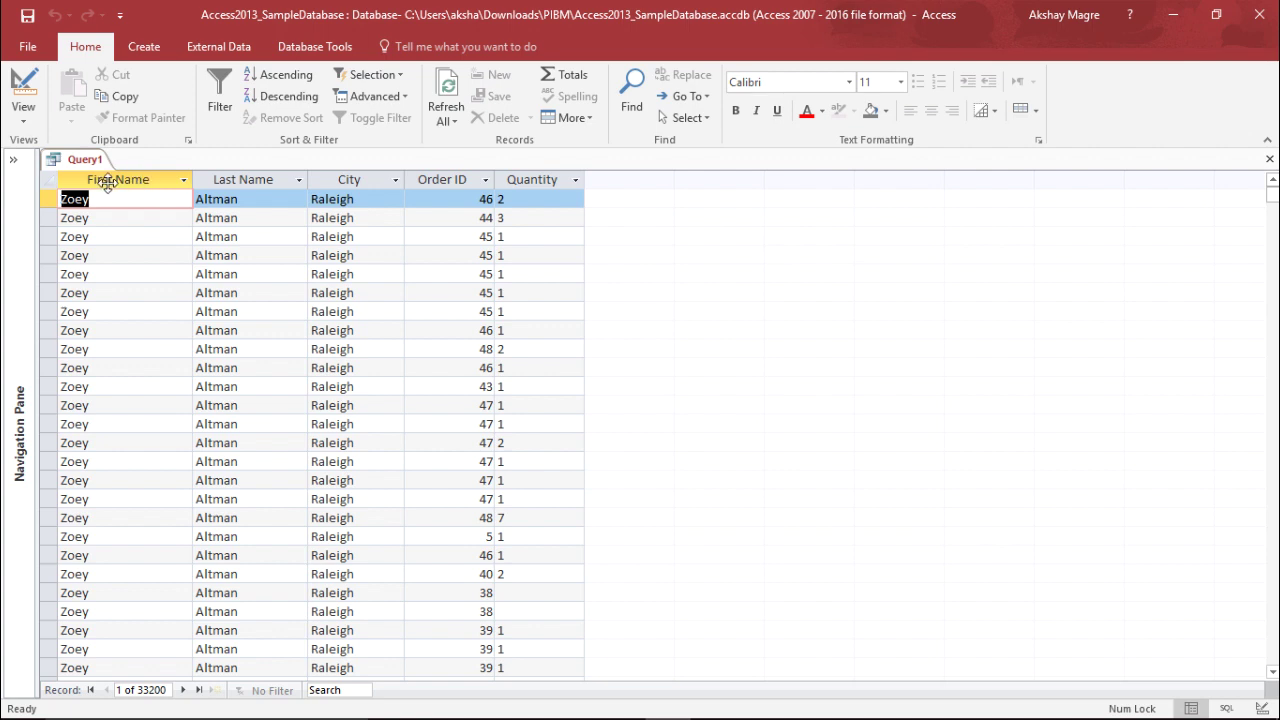
pyautogui.click(93, 424)
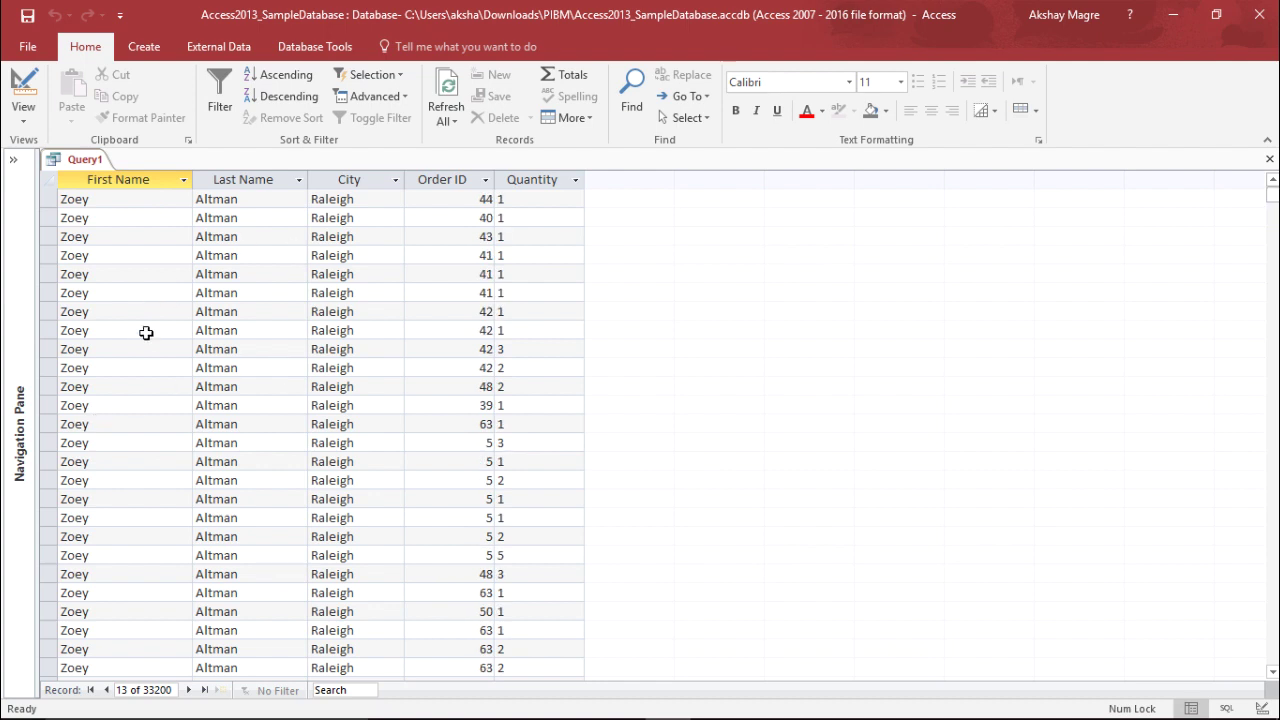
pyautogui.click(174, 251)
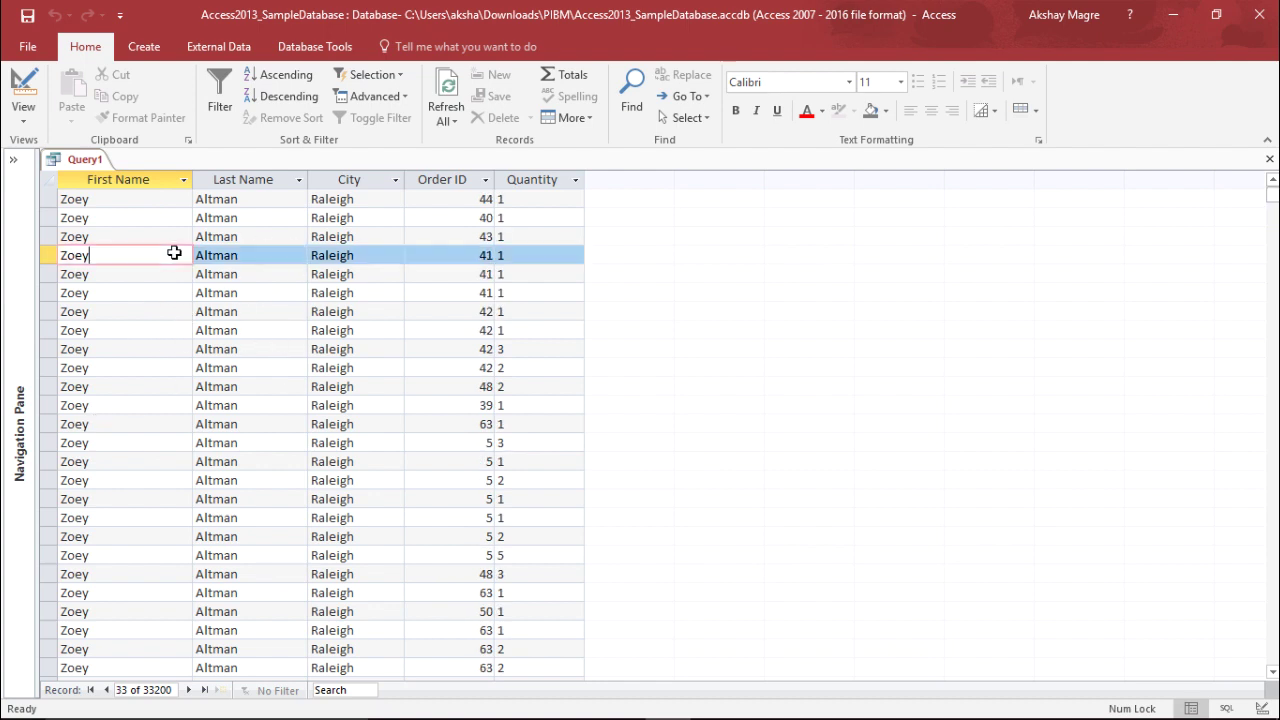
pyautogui.click(145, 205)
pyautogui.click(122, 240)
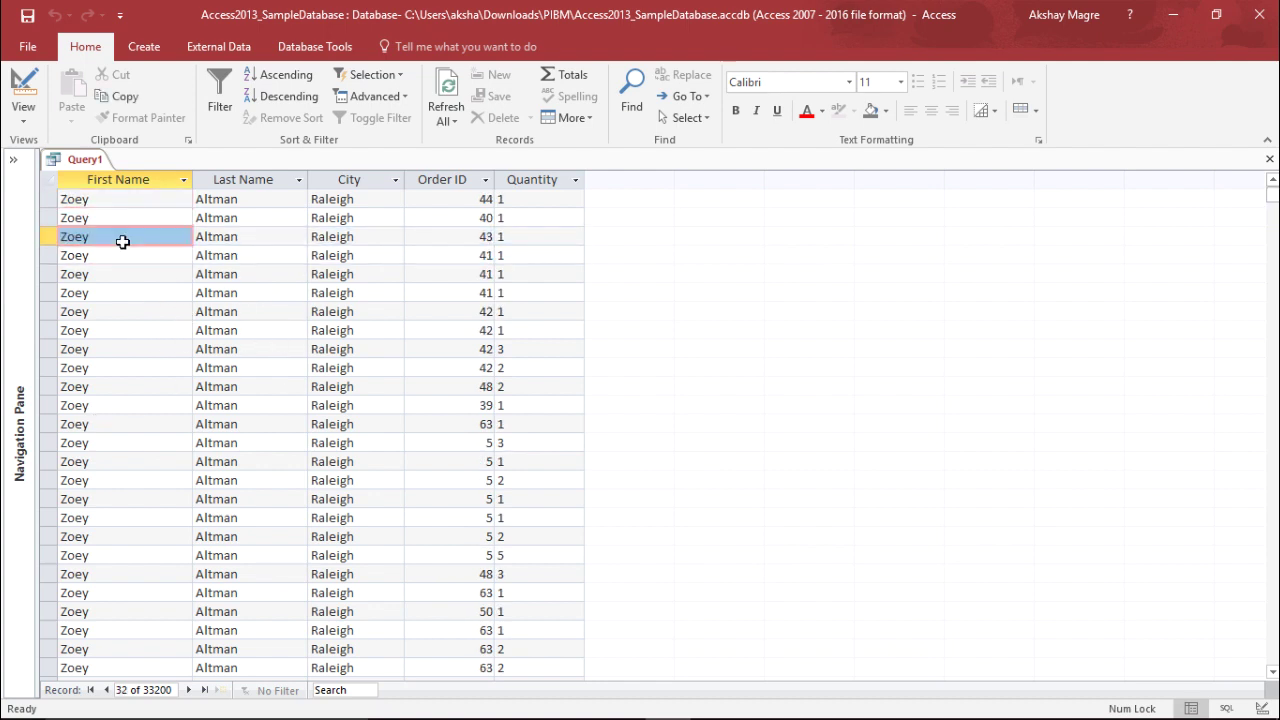
pyautogui.click(118, 253)
pyautogui.scroll(-8, 117, 348)
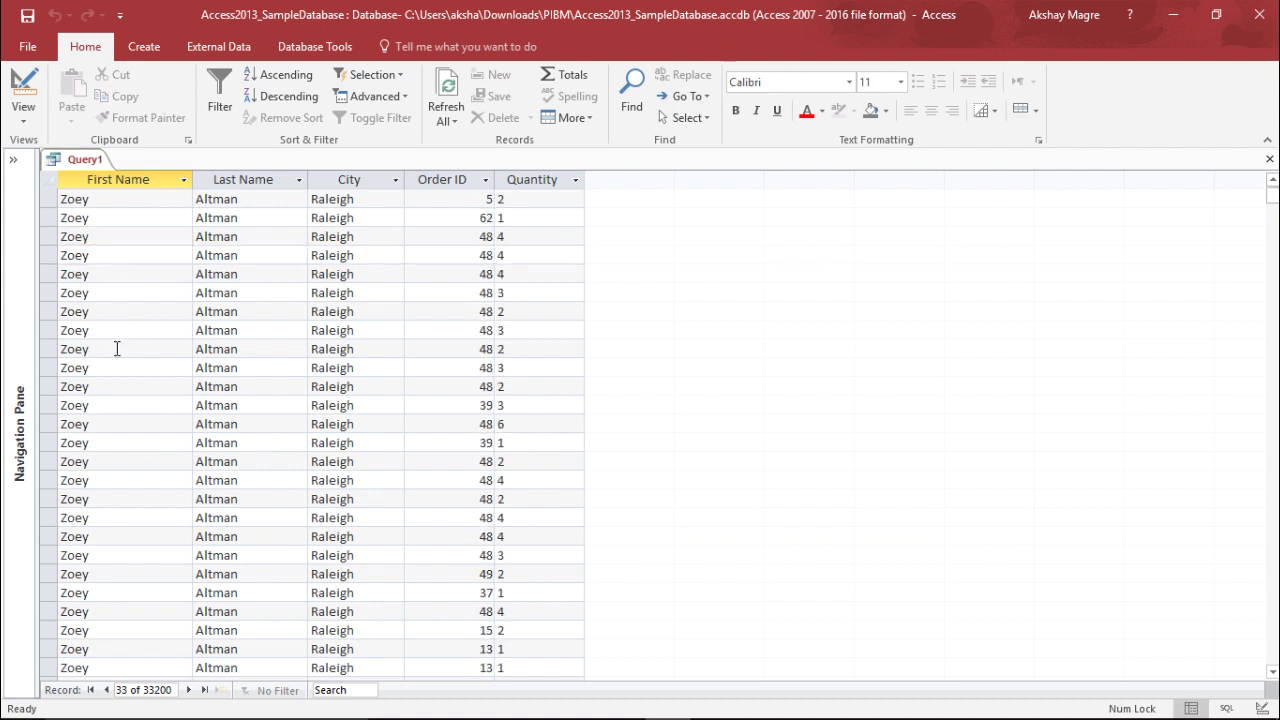
pyautogui.scroll(-2, 117, 349)
pyautogui.scroll(5, 125, 320)
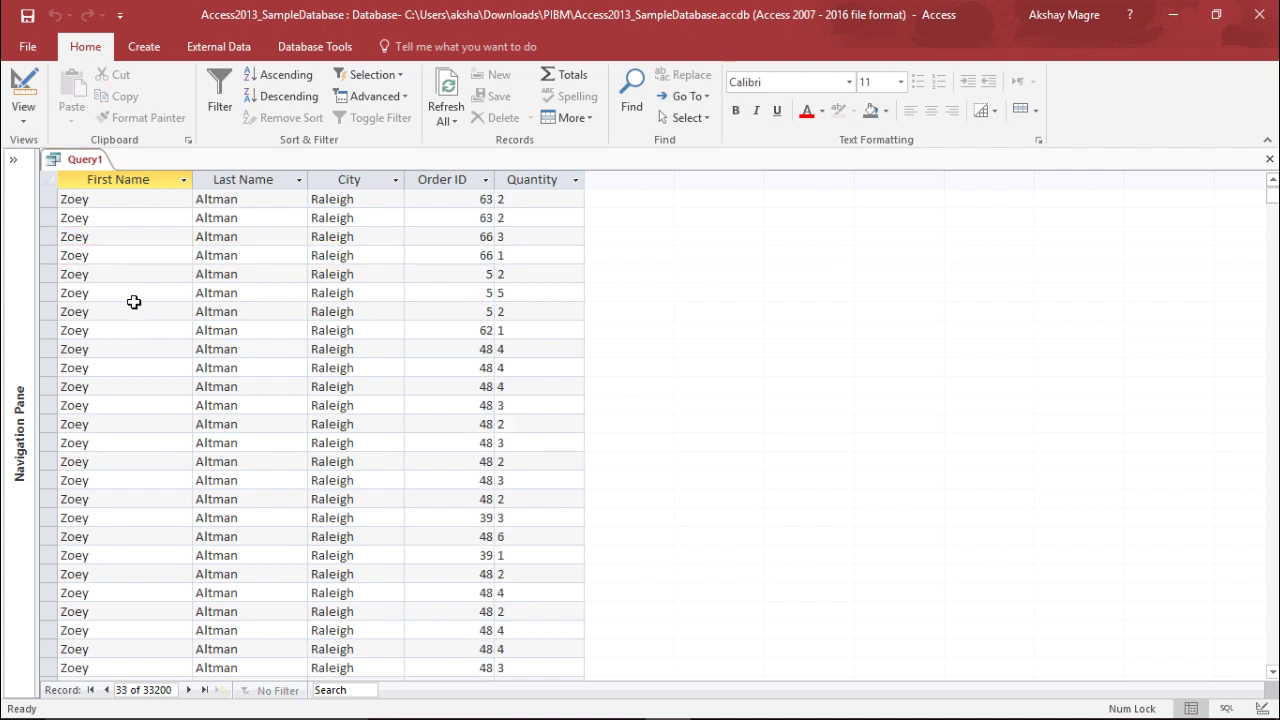
# Step: Return the query to Design View and join First Name in Customers to Quantity in Order Items
pyautogui.click(23, 110)
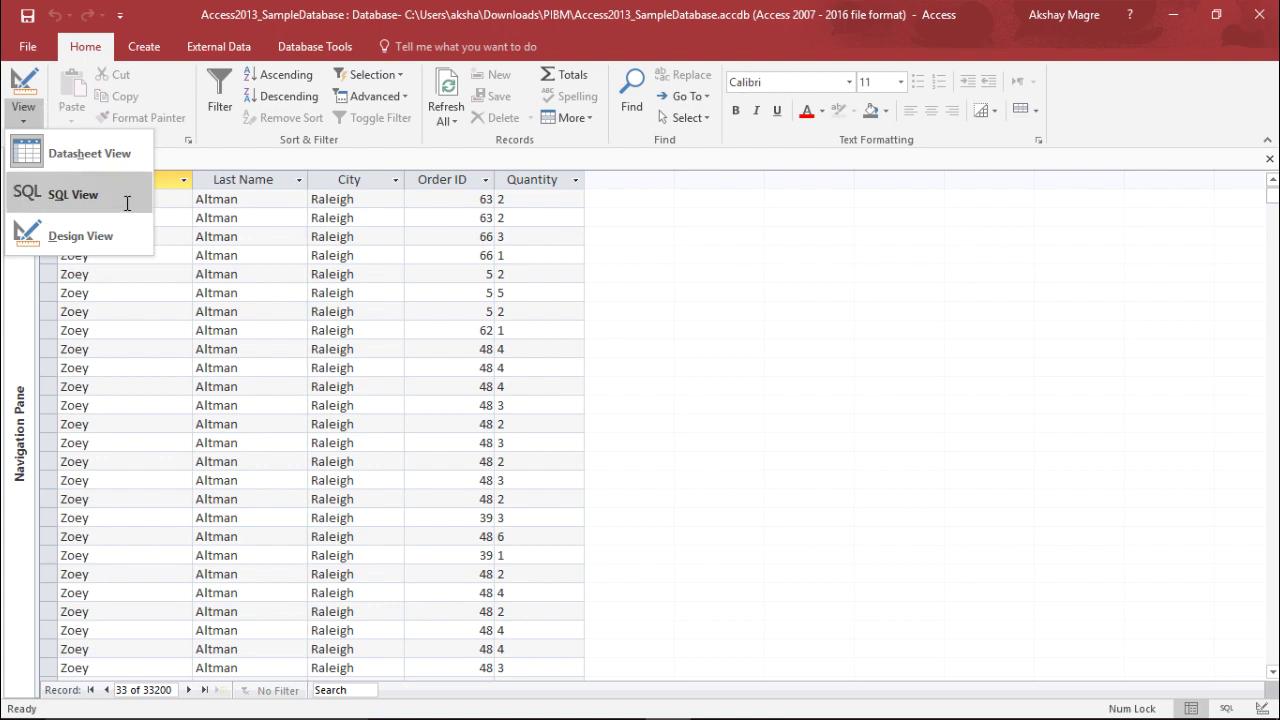
pyautogui.click(23, 112)
pyautogui.click(23, 112)
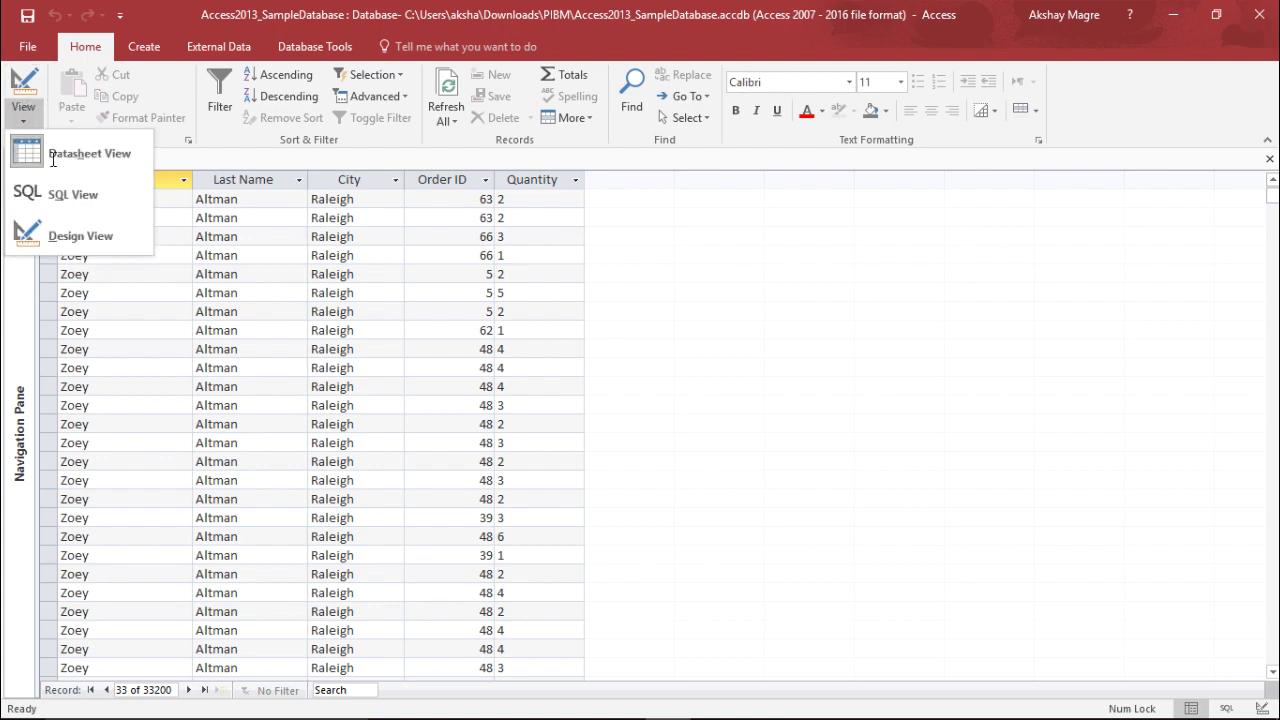
pyautogui.click(60, 235)
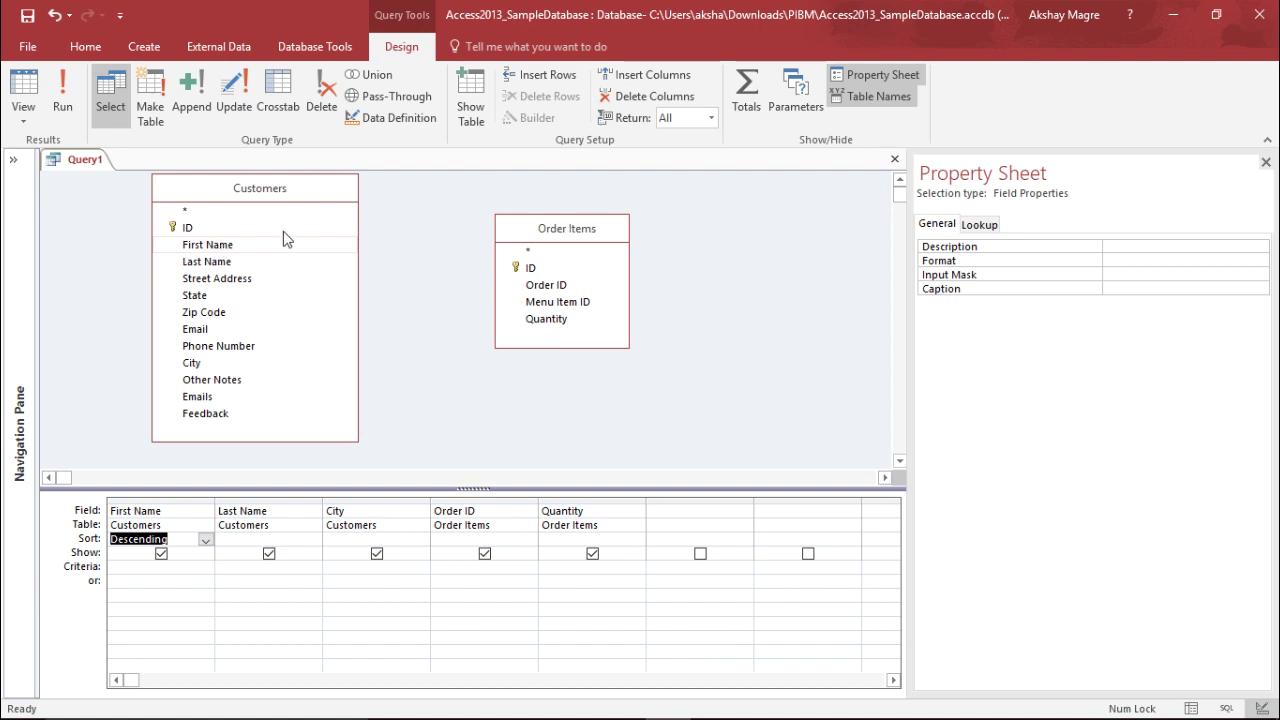
pyautogui.moveTo(219, 242); pyautogui.dragTo(547, 323)
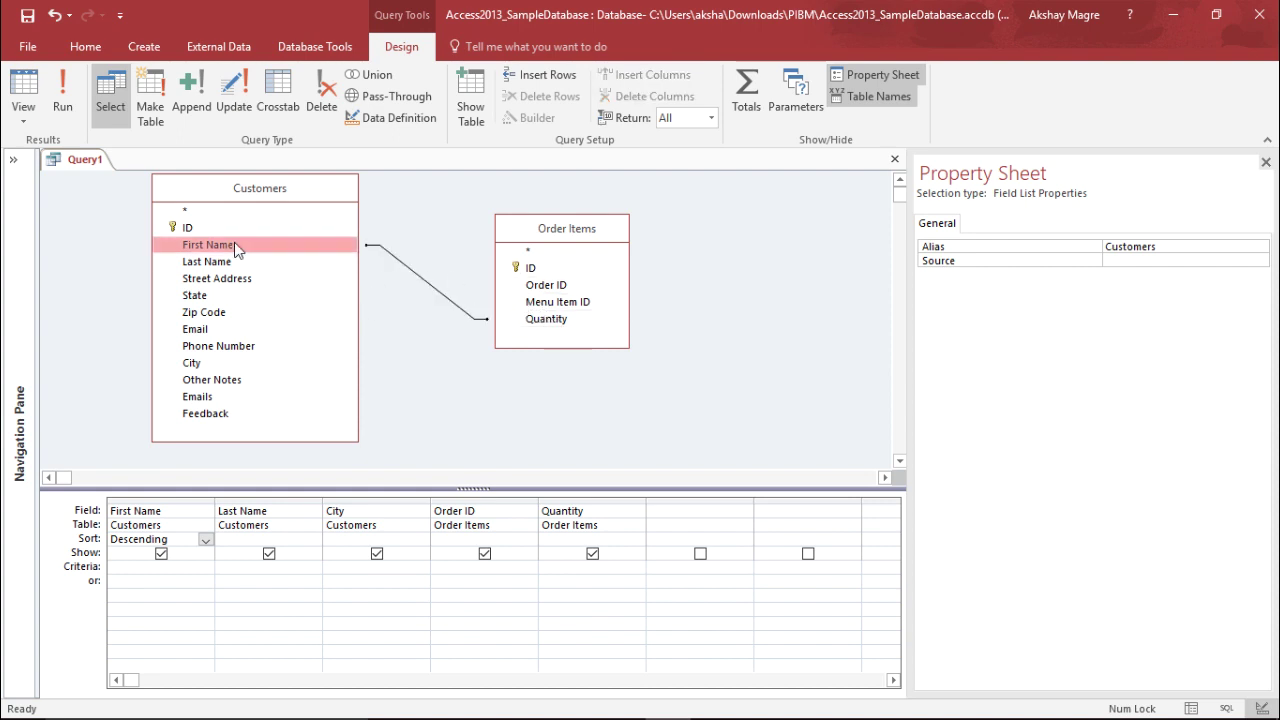
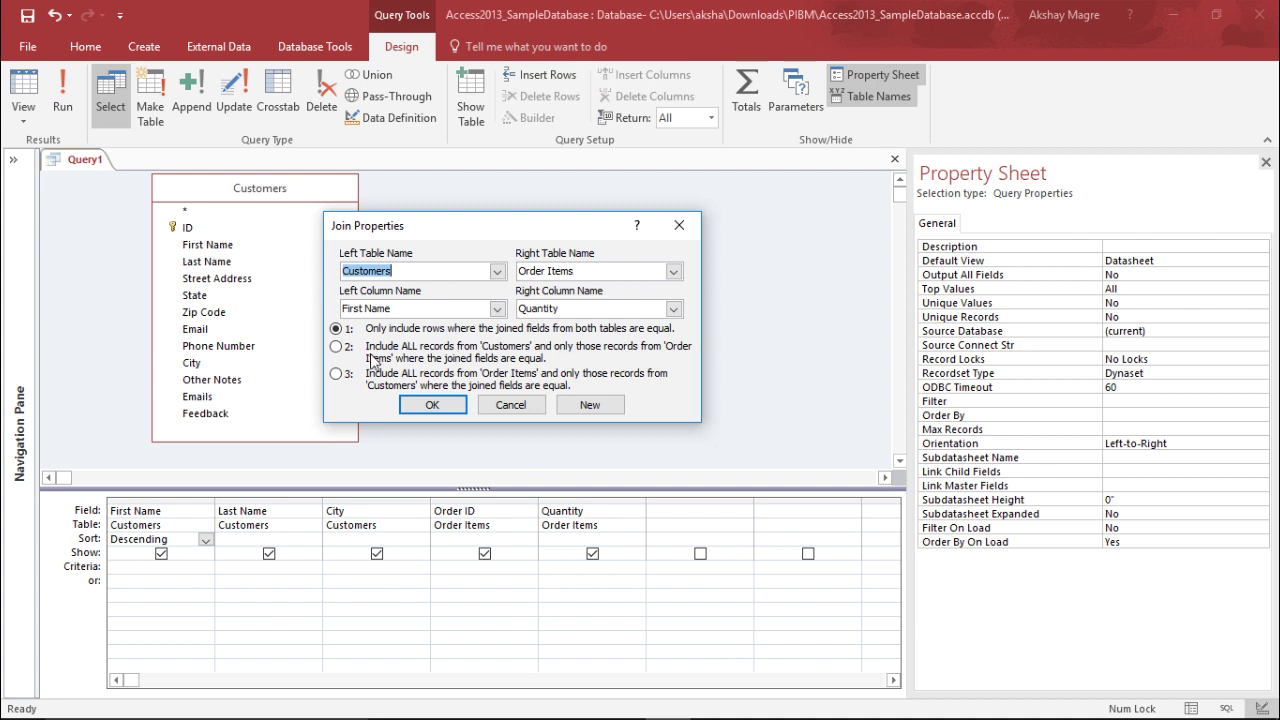
# Step: Set the join properties to include all records from Customers and only the Order Items records where the joined fields are equal
pyautogui.moveTo(519, 226); pyautogui.dragTo(634, 242)
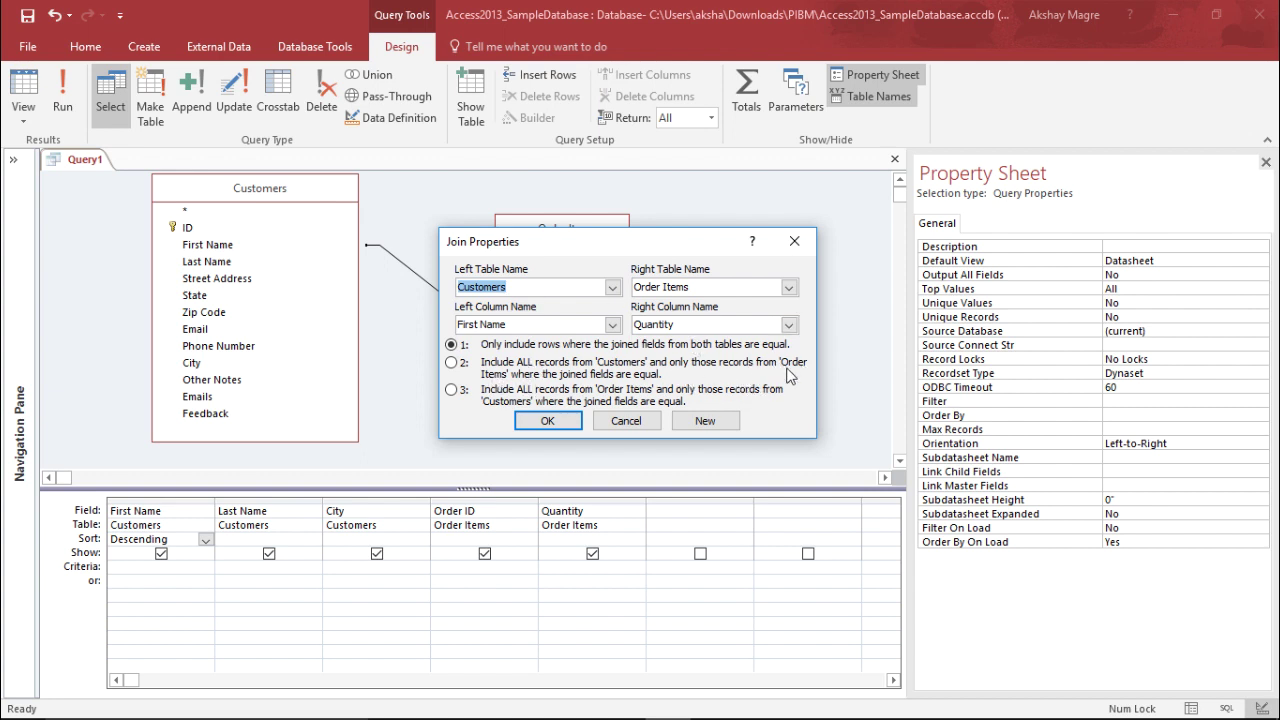
pyautogui.moveTo(646, 245); pyautogui.dragTo(590, 297)
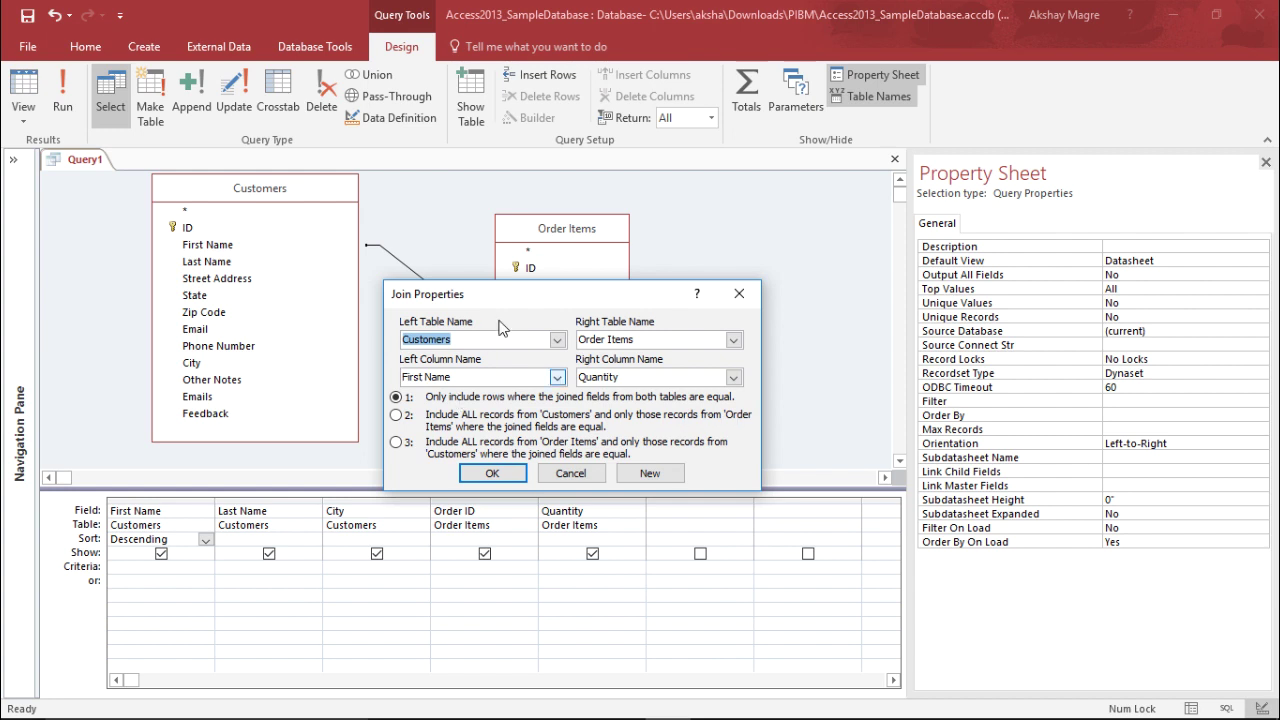
pyautogui.moveTo(549, 296); pyautogui.dragTo(437, 366)
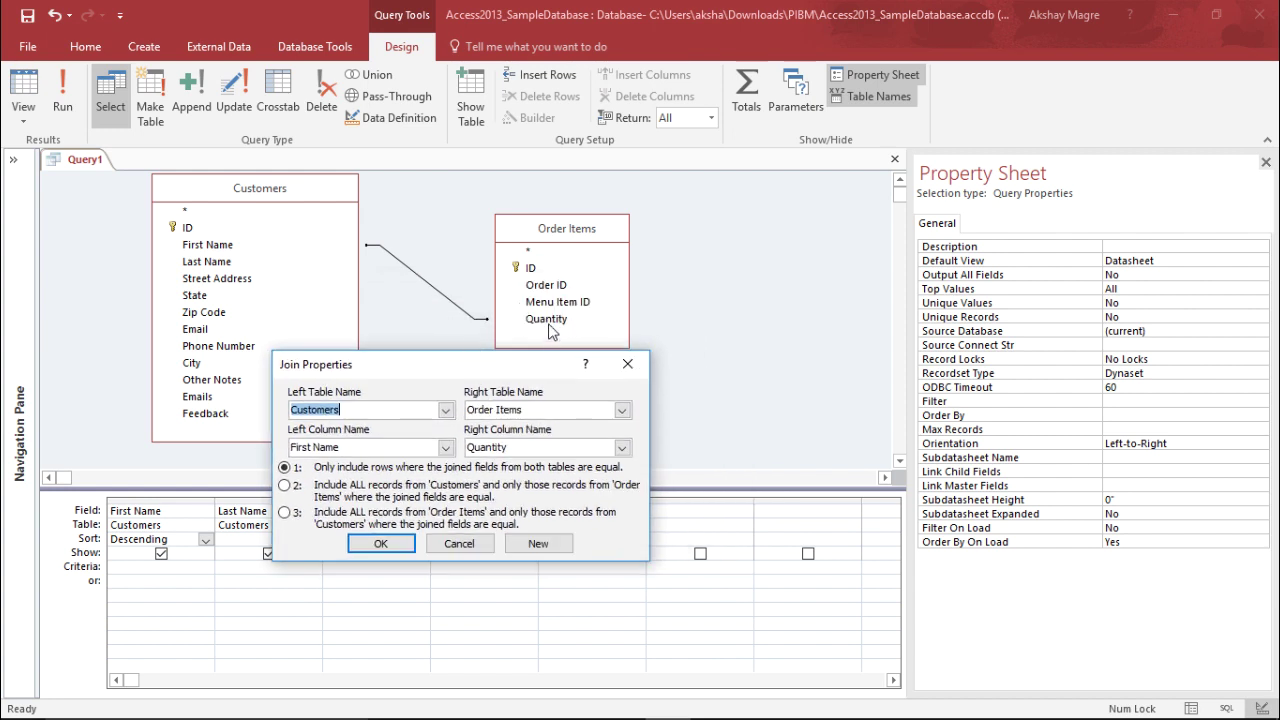
pyautogui.click(285, 487)
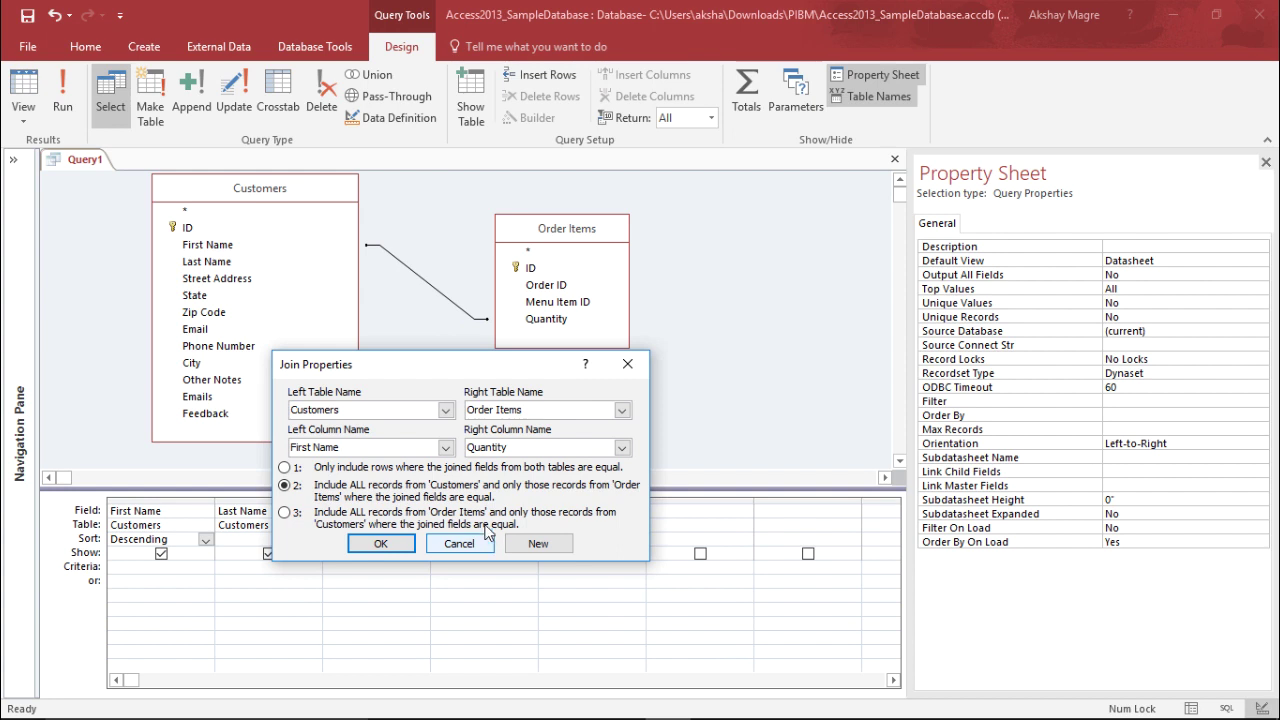
pyautogui.click(287, 467)
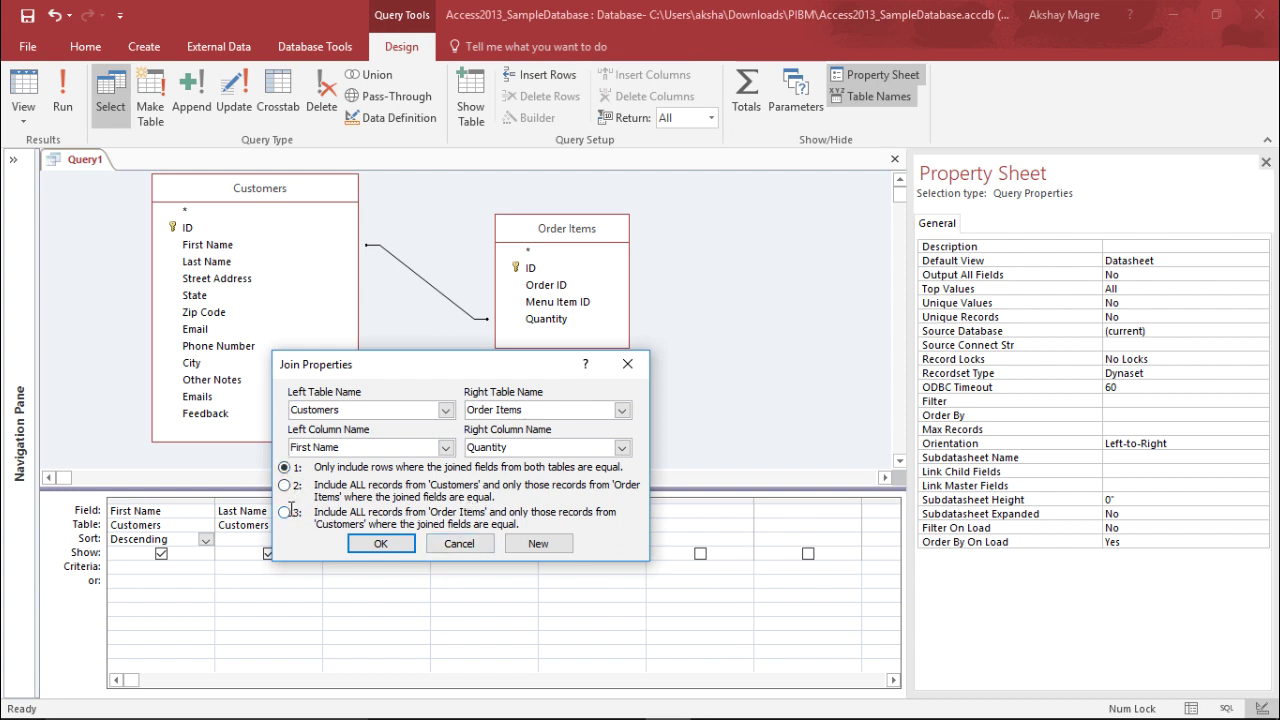
pyautogui.click(289, 511)
pyautogui.click(381, 543)
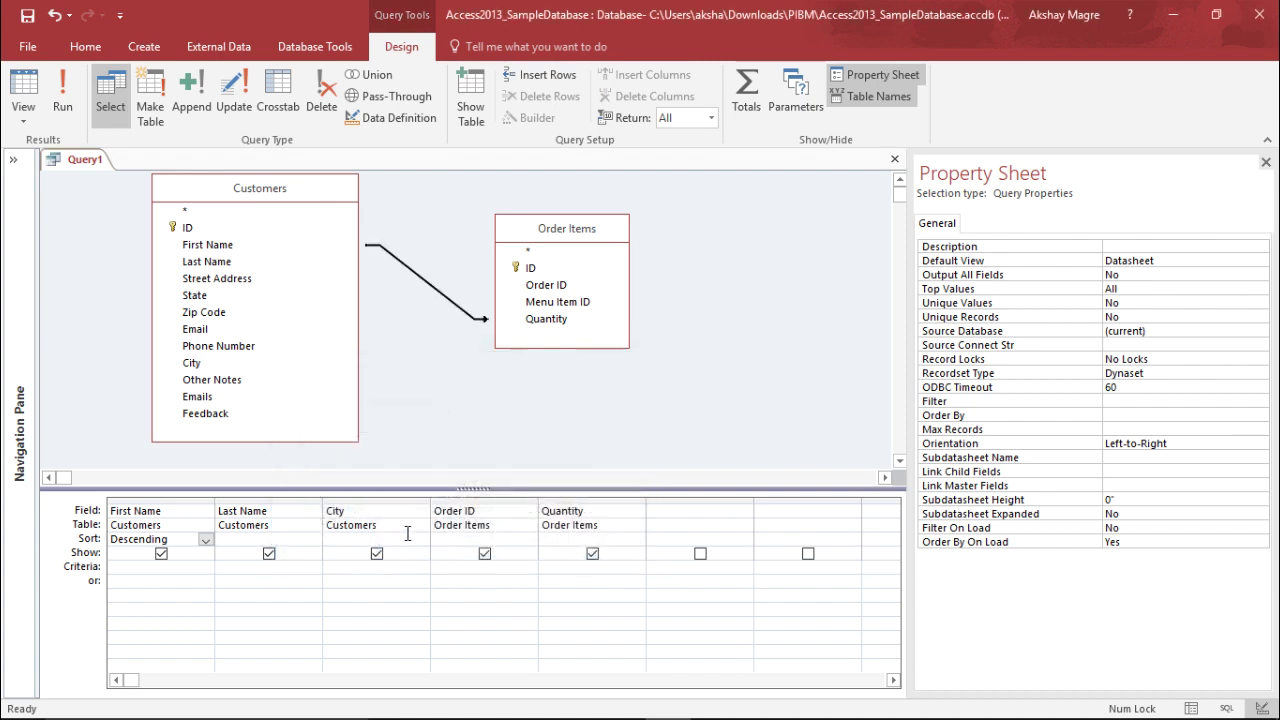
# Step: Review the join properties of the link between Customers and Order Items, leaving them without changes
pyautogui.rightClick(416, 274)
pyautogui.click(408, 272)
pyautogui.rightClick(416, 274)
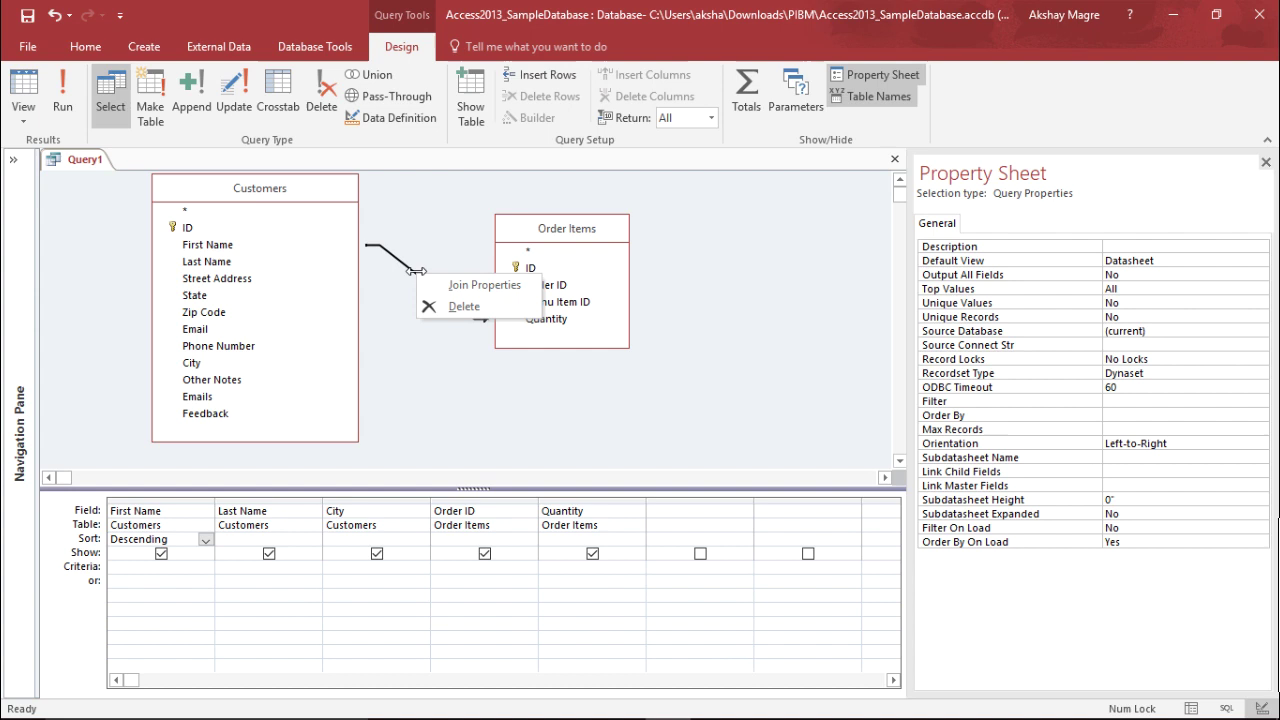
pyautogui.click(483, 287)
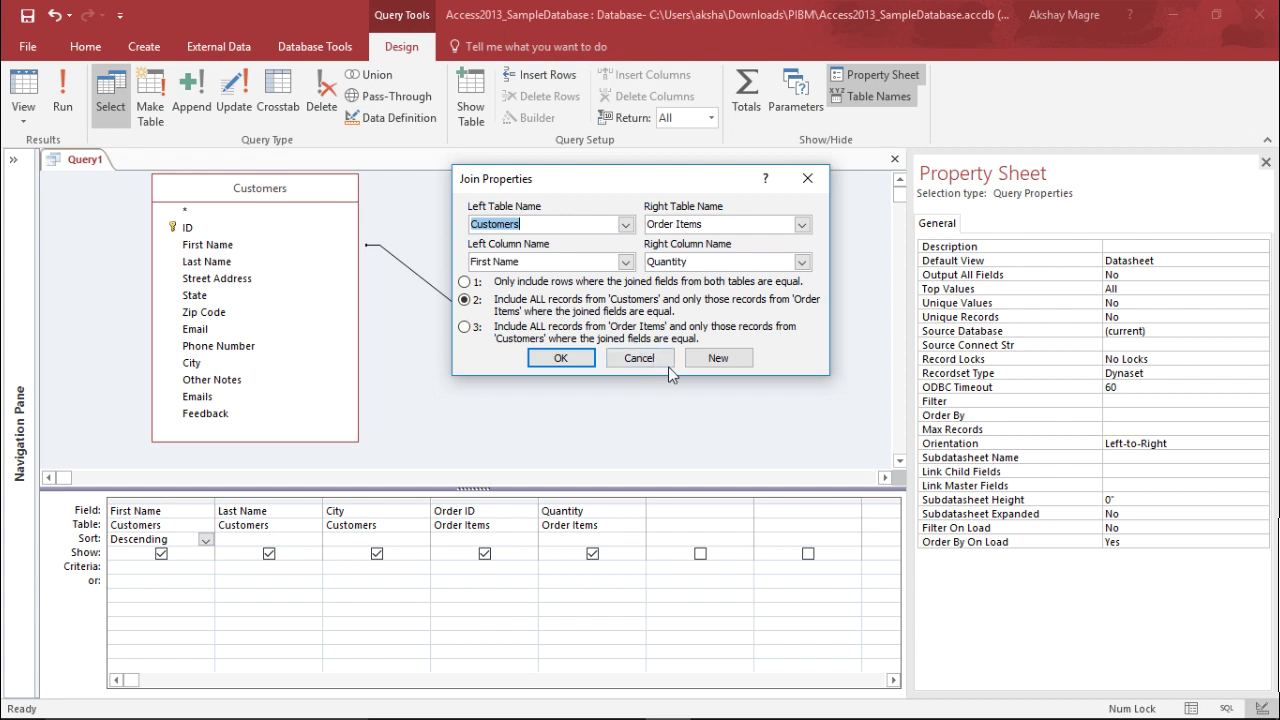
pyautogui.click(635, 362)
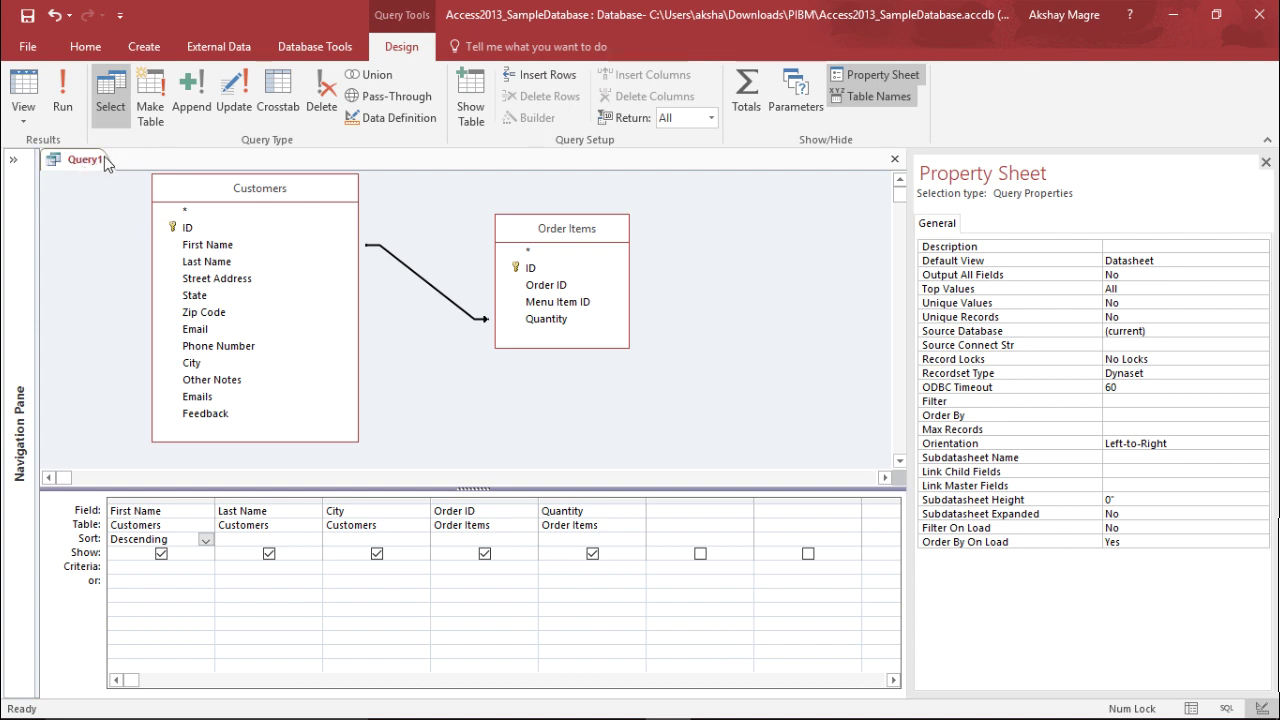
# Step: Save the query under the name Sample_query
pyautogui.click(27, 15)
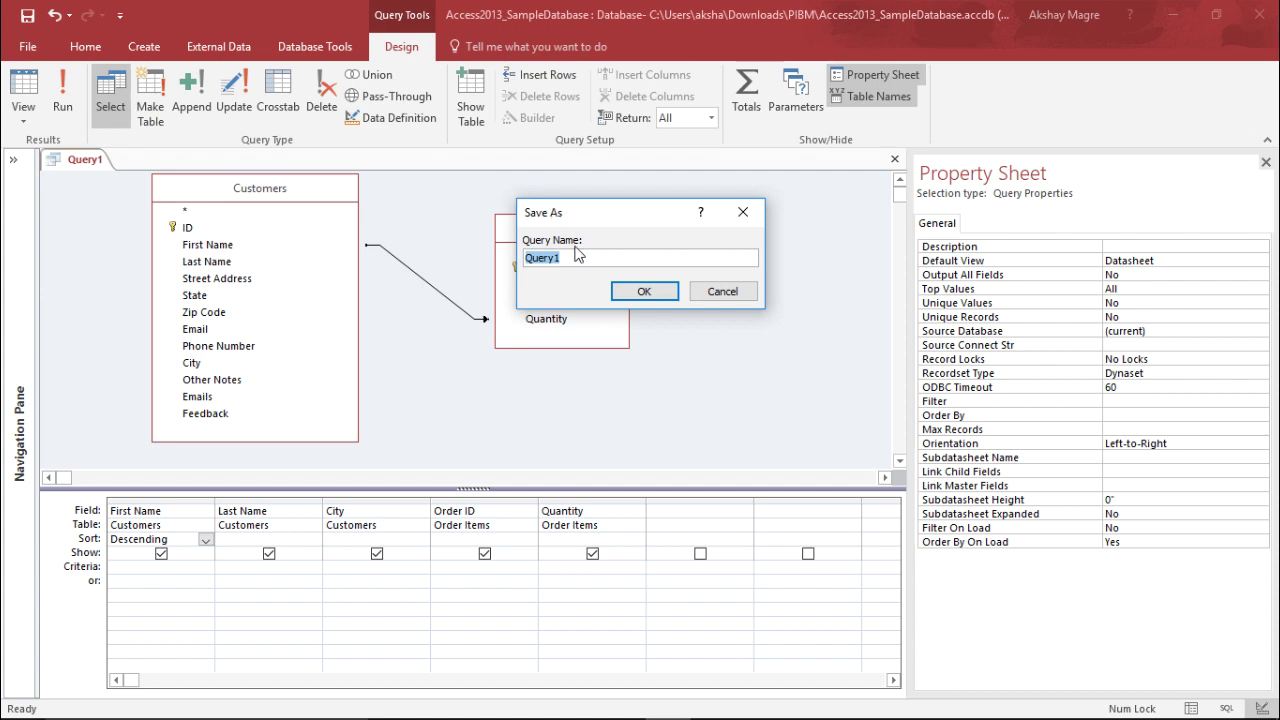
pyautogui.press('BackSpace')
pyautogui.write('Sample_q')
pyautogui.click(676, 296)
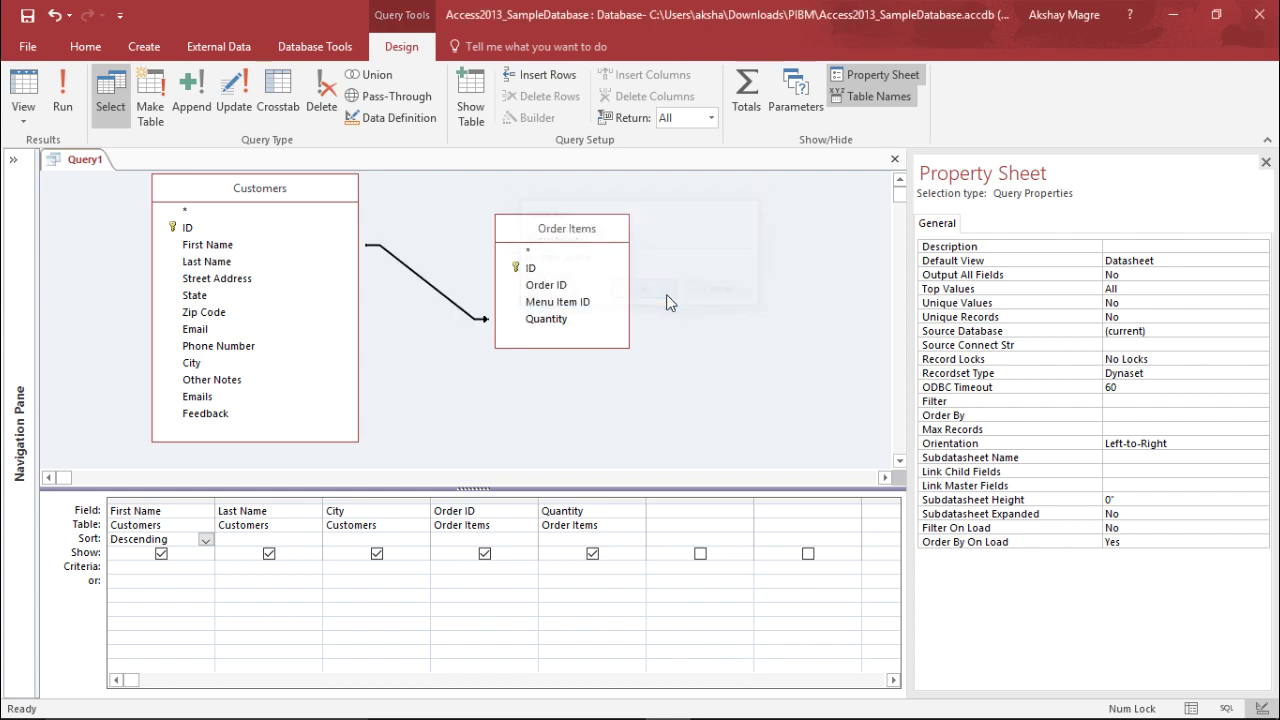
# Step: Close Sample_query and reopen it from the database's list of saved queries
pyautogui.rightClick(82, 158)
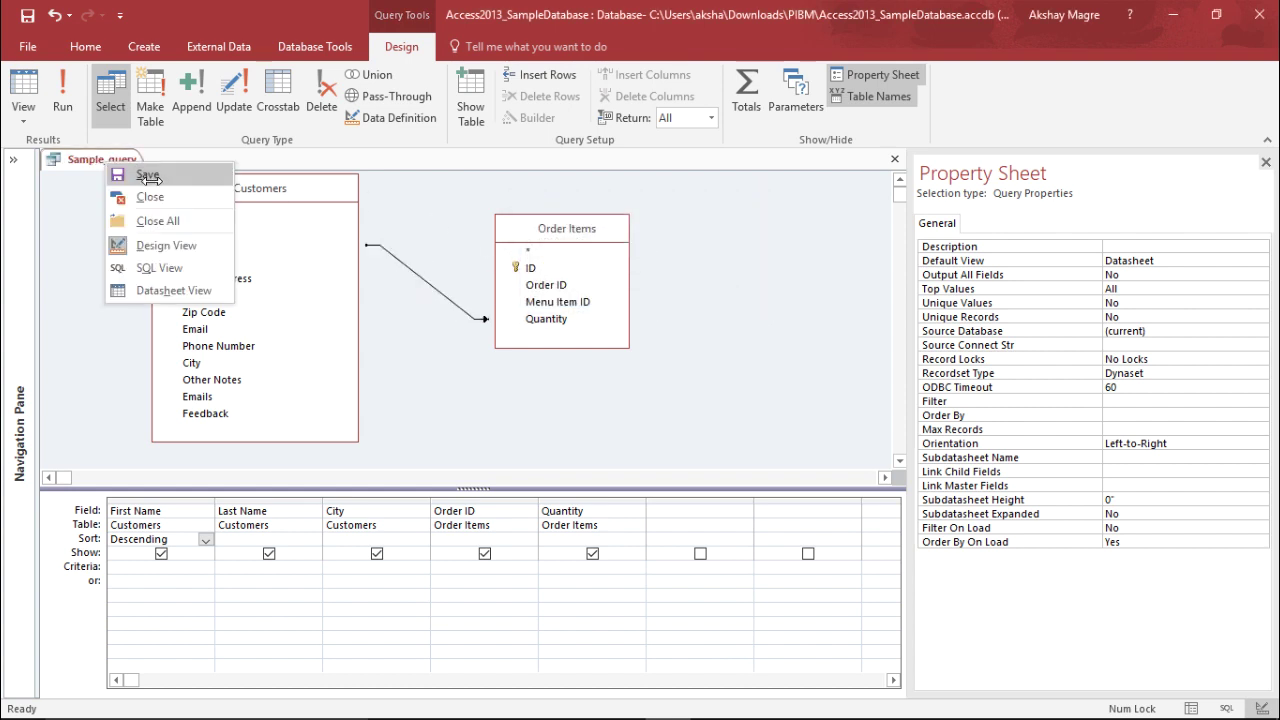
pyautogui.click(125, 193)
pyautogui.click(15, 162)
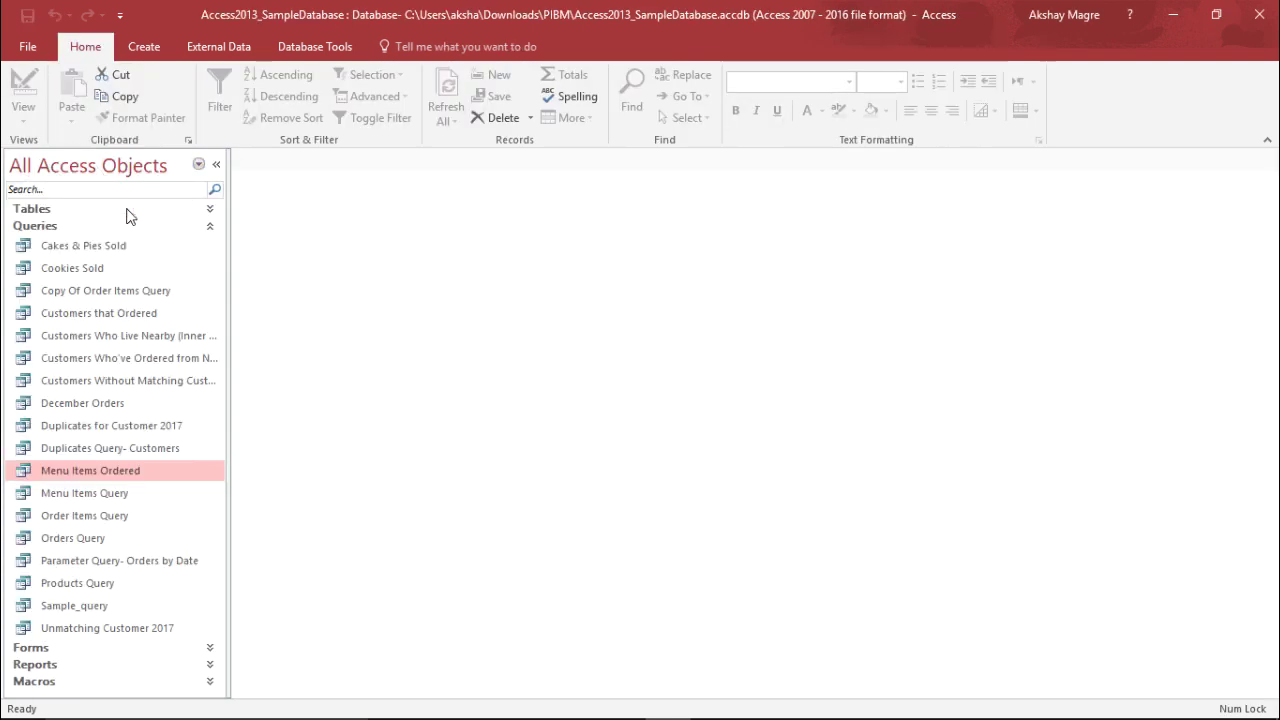
pyautogui.click(98, 612)
pyautogui.doubleClick(98, 612)
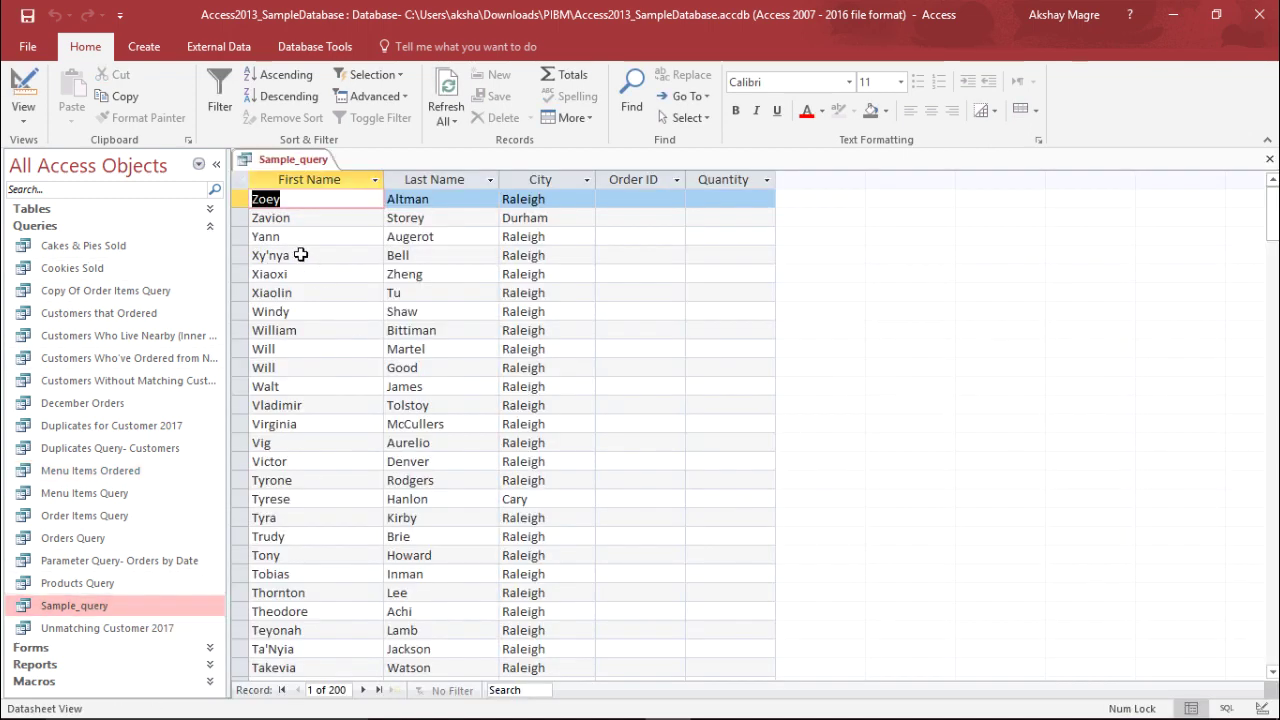
# Step: Collapse the database object list and examine the city and order ID columns in the Sample_query records
pyautogui.click(216, 164)
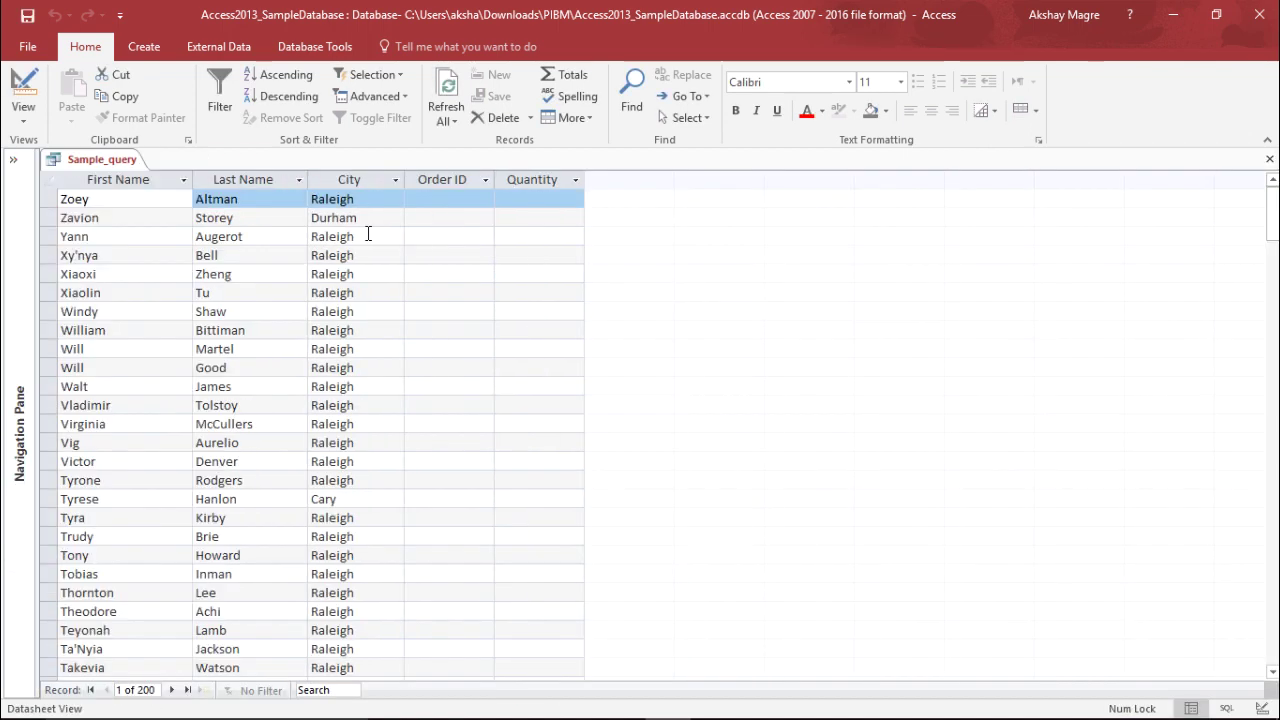
pyautogui.click(444, 255)
pyautogui.click(372, 276)
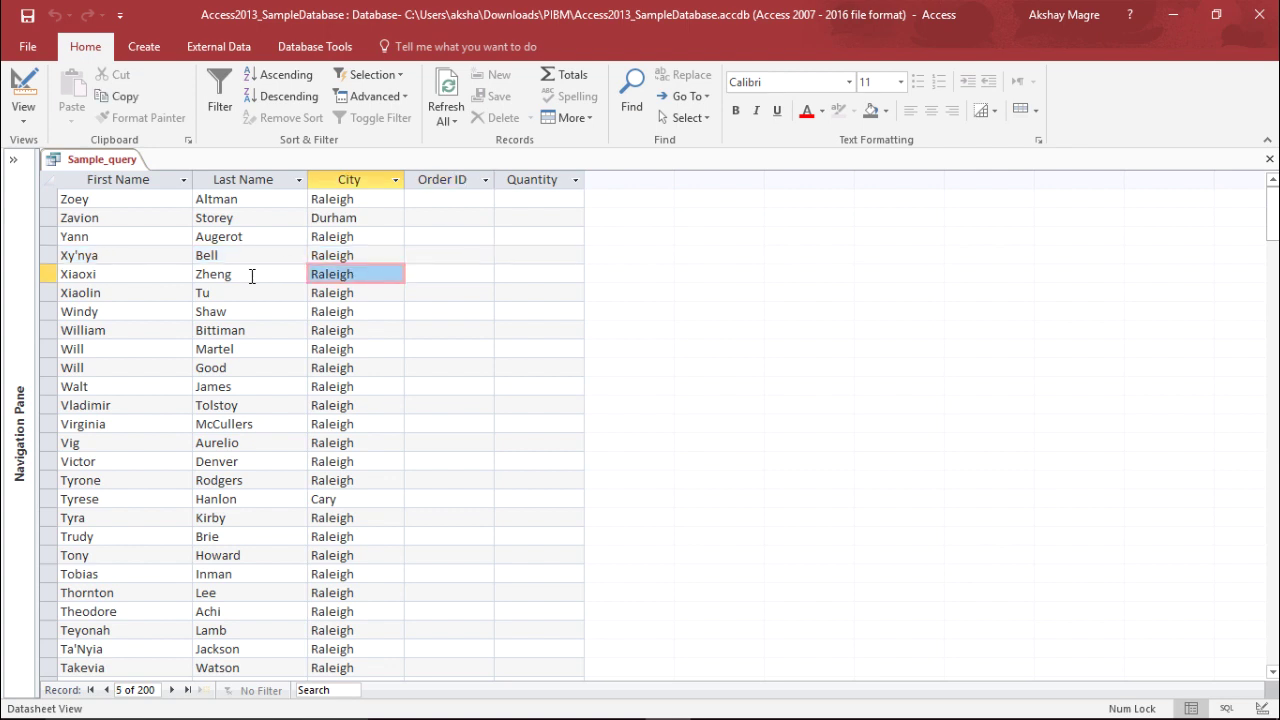